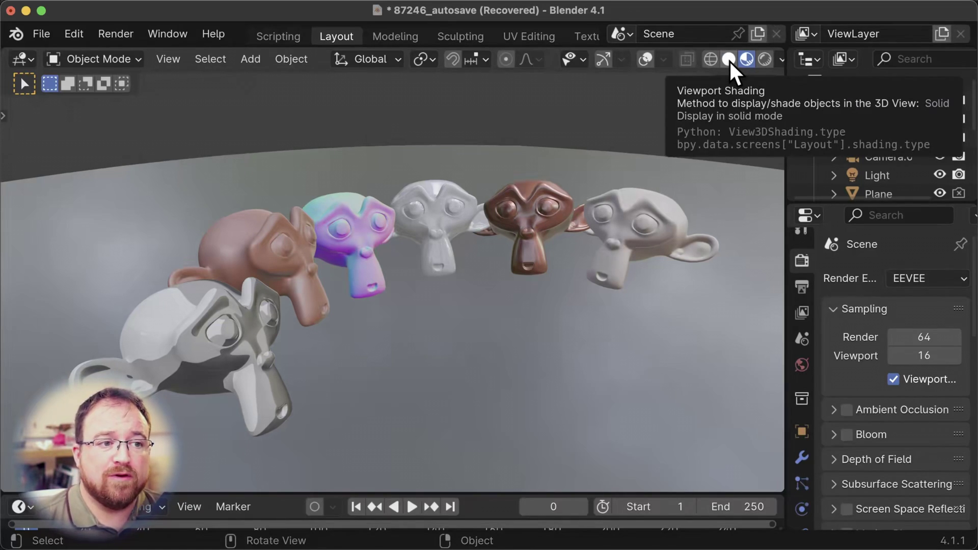
Step: Switch the viewport to Solid shading with MatCap lighting
scroll(721, 60, "right", 2)
left_click(715, 59)
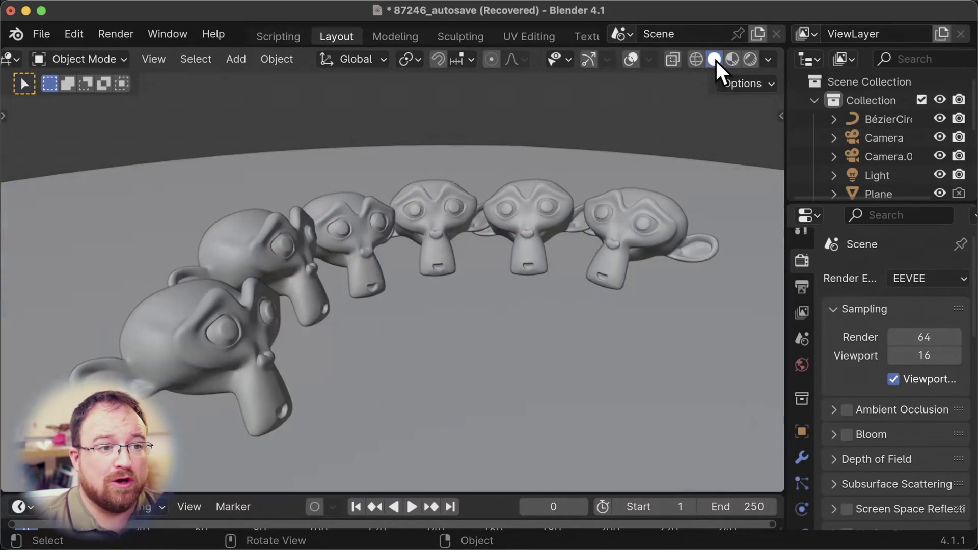
left_click(768, 60)
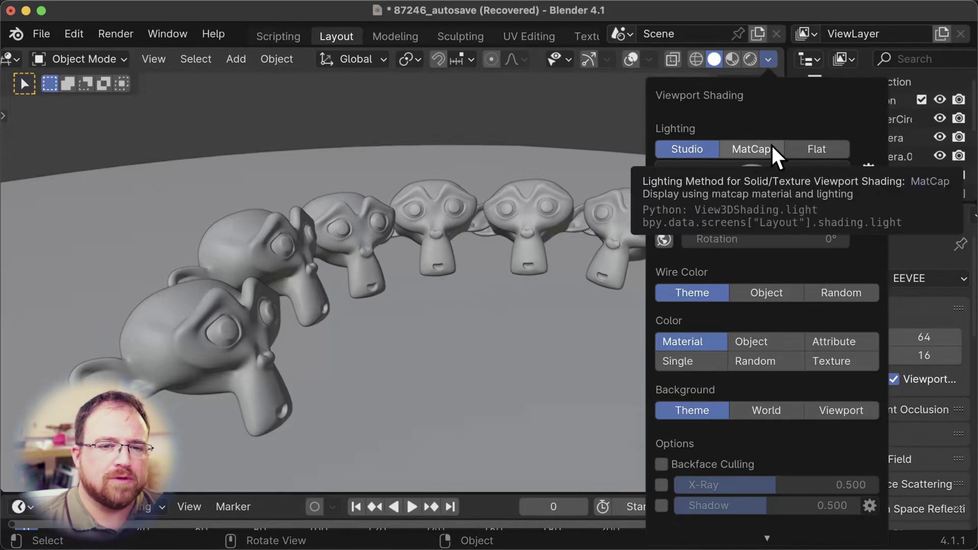
left_click(751, 149)
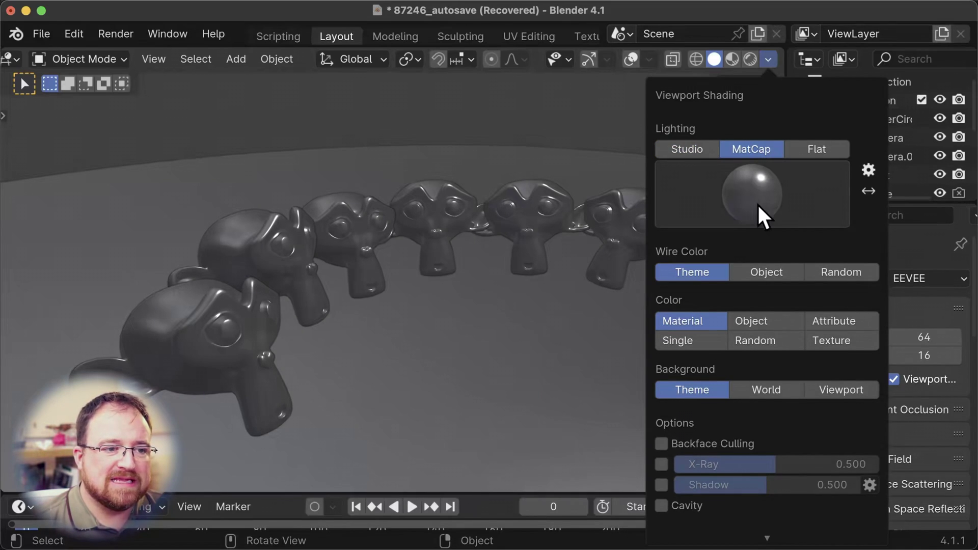
Step: Try the rainbow normal, grey glossy, red glossy and brown matcaps, then settle on green
left_click(767, 217)
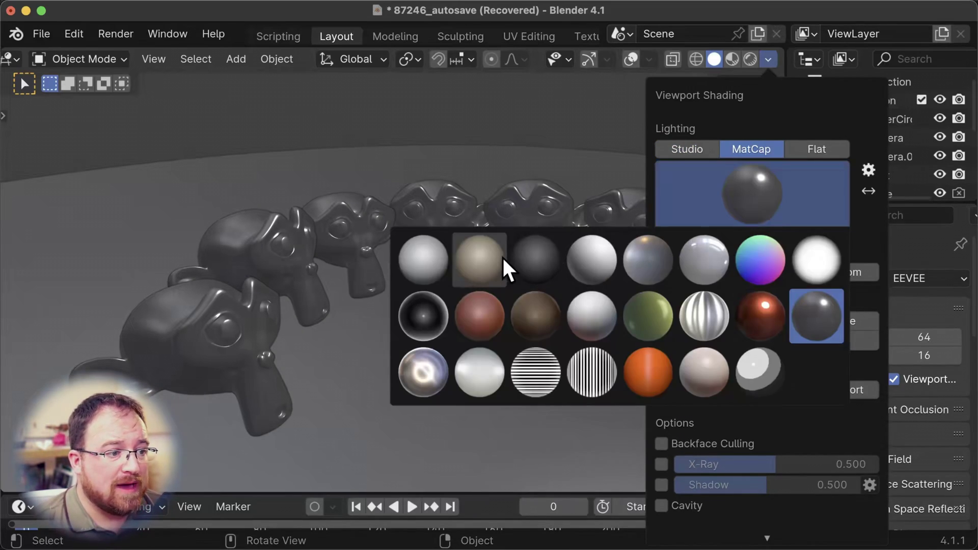
left_click(764, 264)
left_click(748, 220)
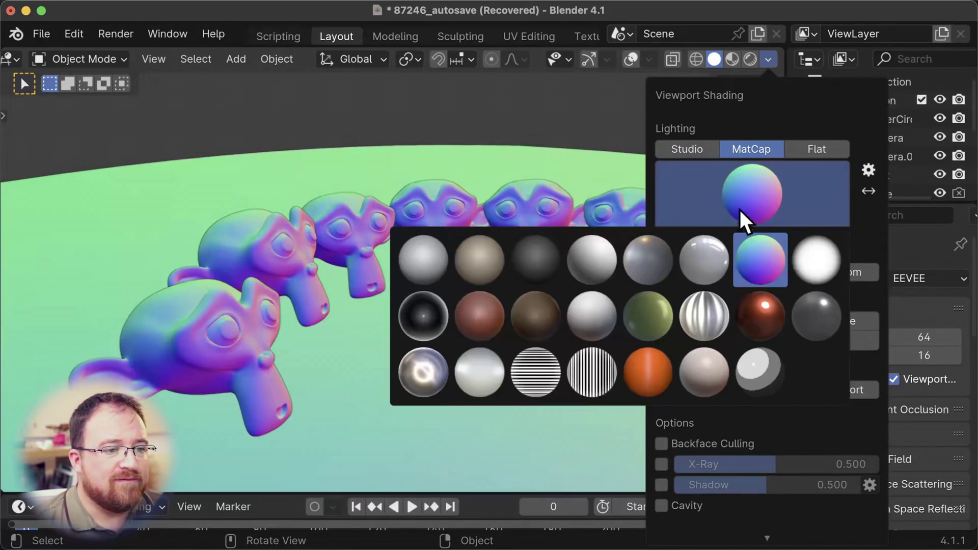
left_click(711, 261)
left_click(765, 213)
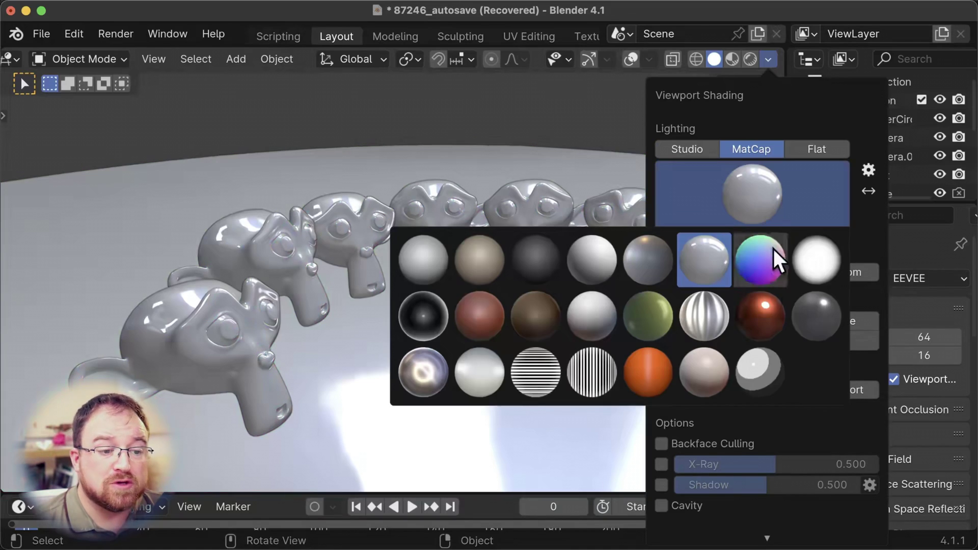
left_click(761, 317)
left_click(764, 211)
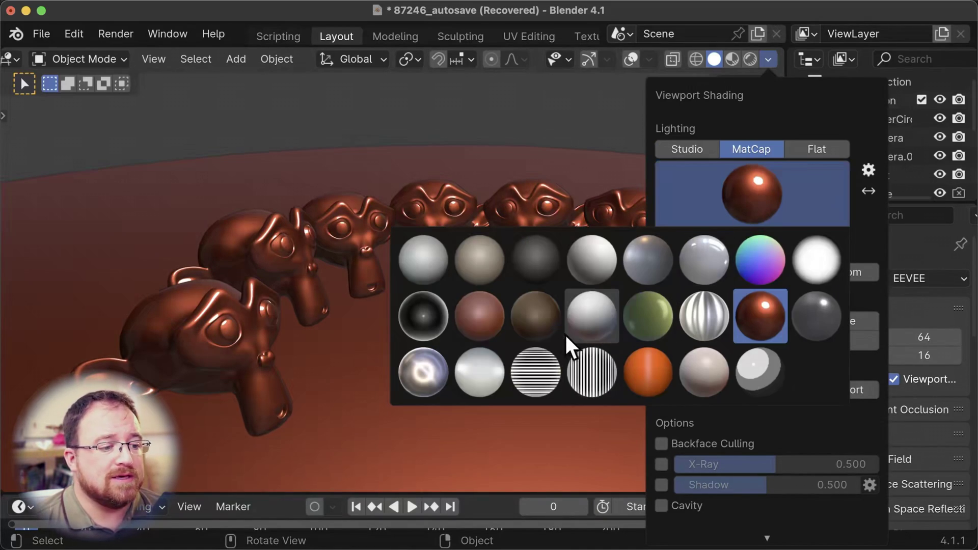
left_click(524, 321)
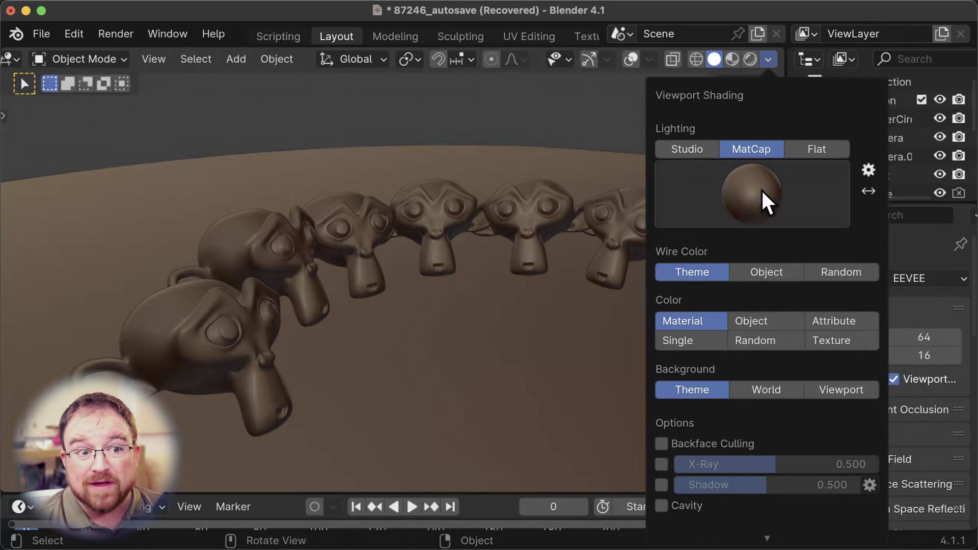
left_click(766, 208)
left_click(651, 329)
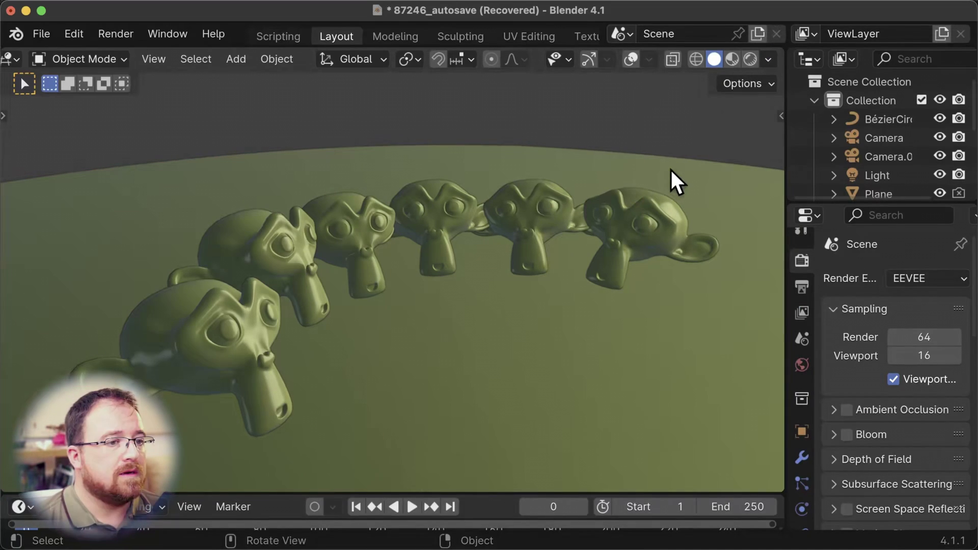
Step: Switch the monkeys to Material Preview shading, then to Rendered shading
left_click(732, 59)
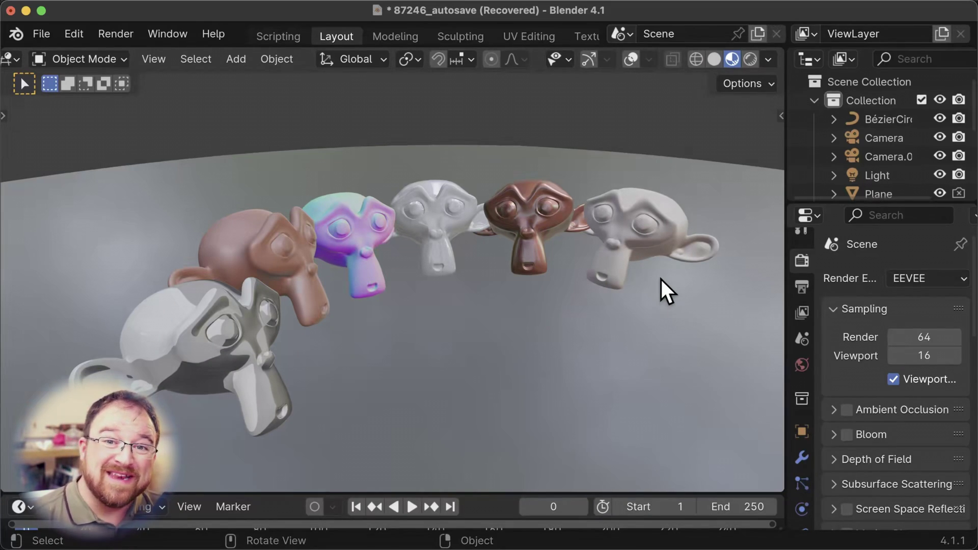
left_click(750, 59)
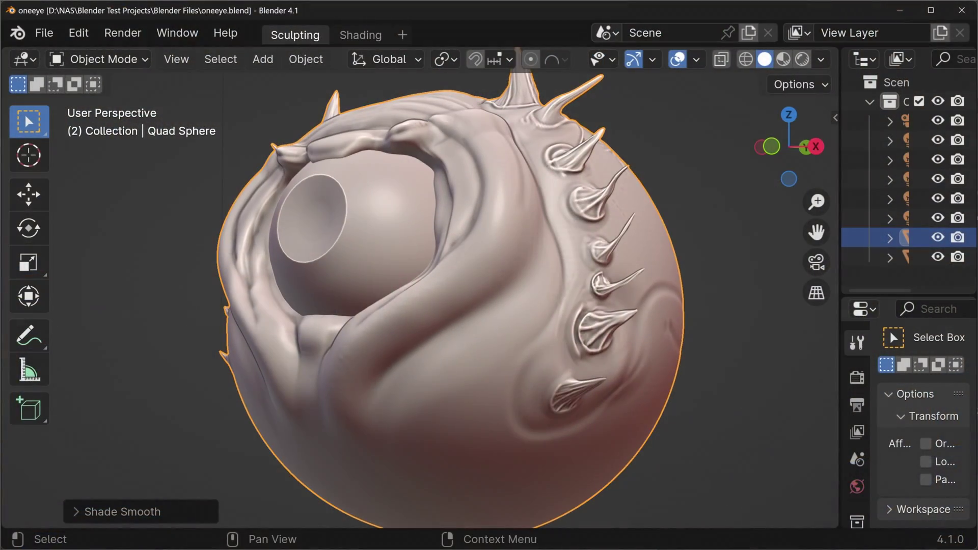
left_click_drag(788, 147, 810, 155)
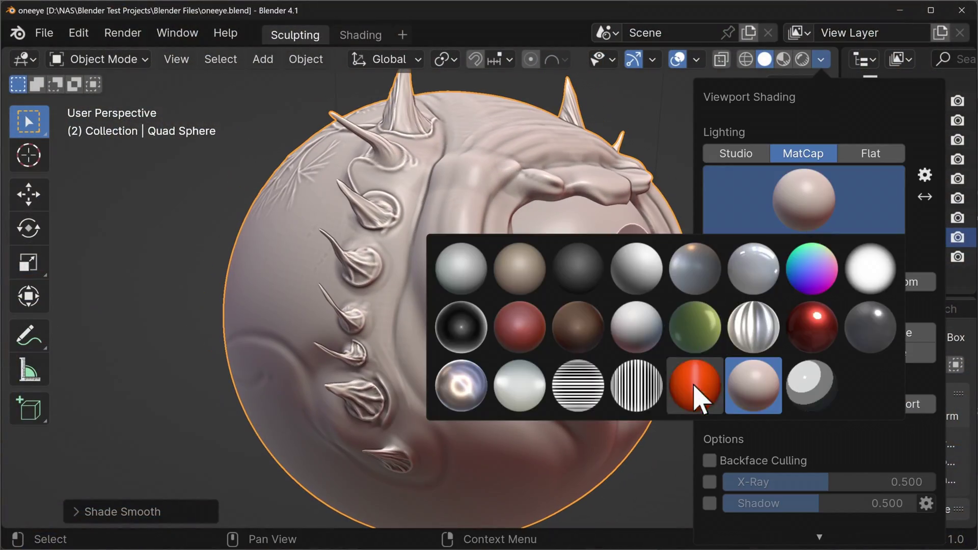
left_click(694, 400)
middle_click_drag(509, 351, 399, 349)
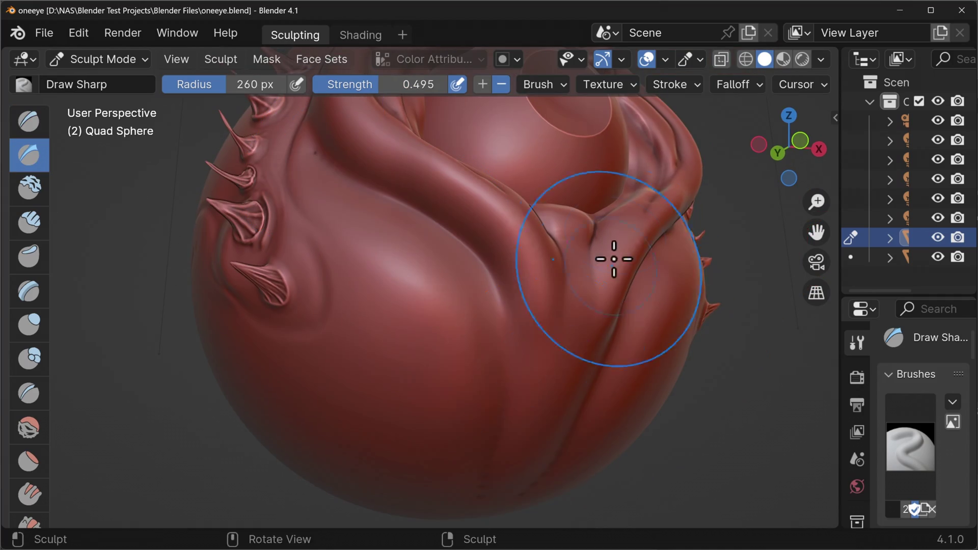
mouse_move(614, 259)
middle_mouse_down()
mouse_move(496, 231)
mouse_move(430, 175)
mouse_move(443, 323)
mouse_move(484, 256)
mouse_move(412, 316)
mouse_move(618, 331)
middle_mouse_up()
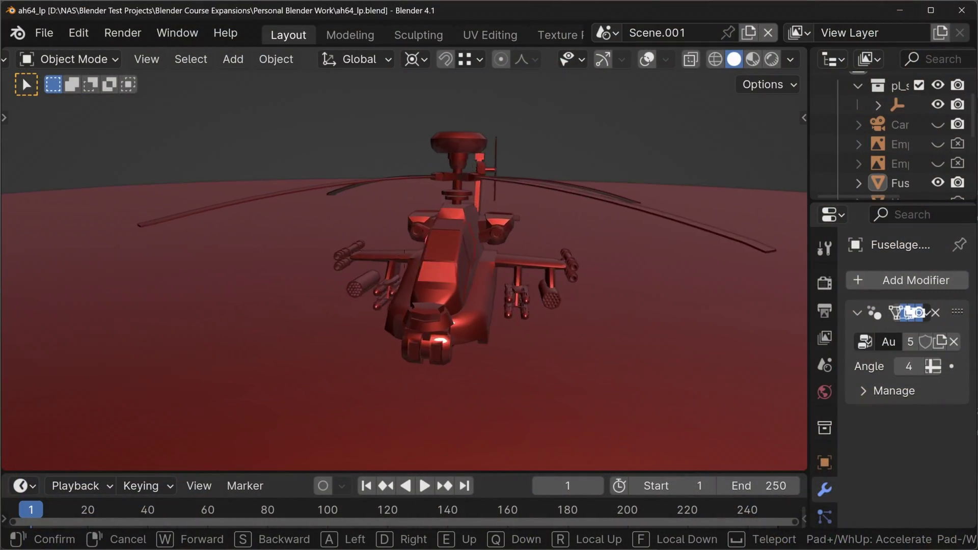
key("w")
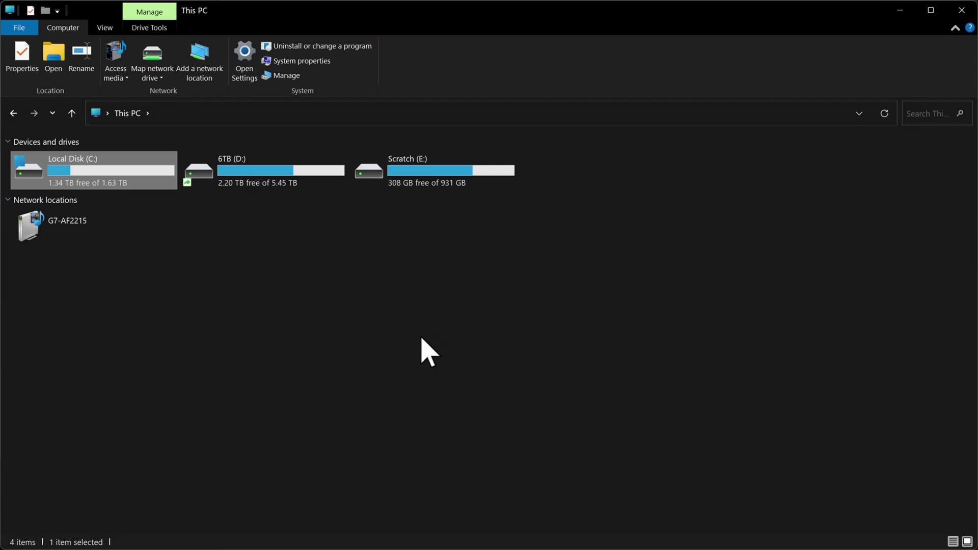
Step: Browse C:\Program Files\Blender Foundation\Blender 4.1\4.1\datafiles\studiolights\matcap and select all 24 files
double_click(135, 176)
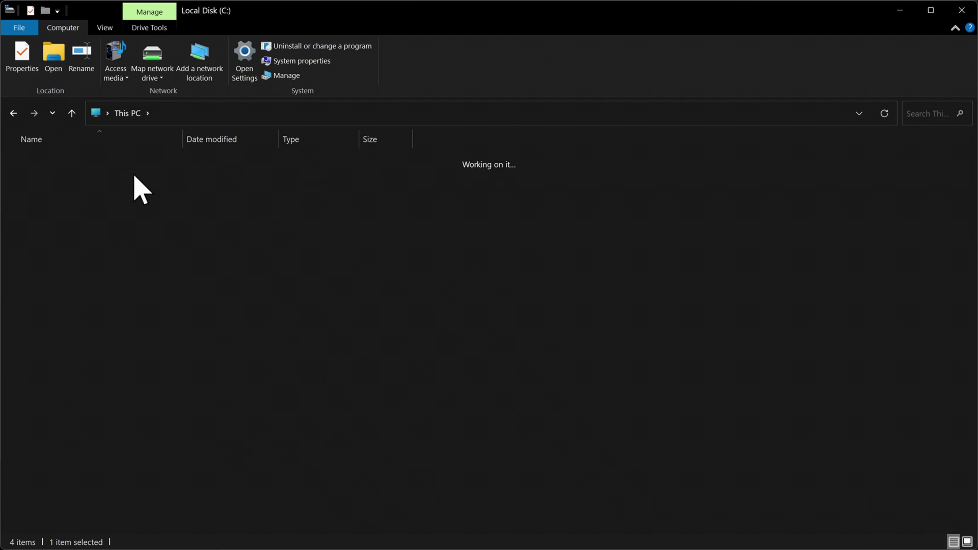
double_click(77, 285)
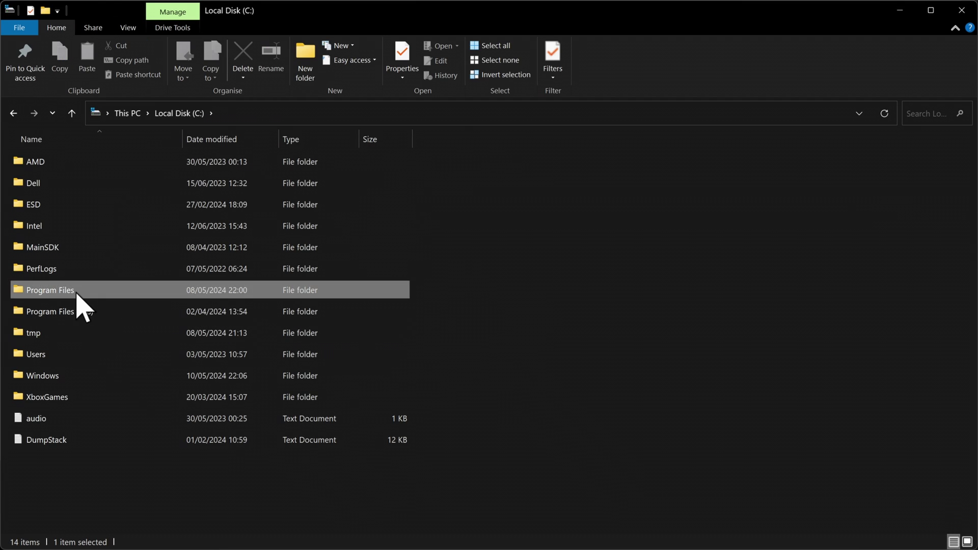
double_click(94, 334)
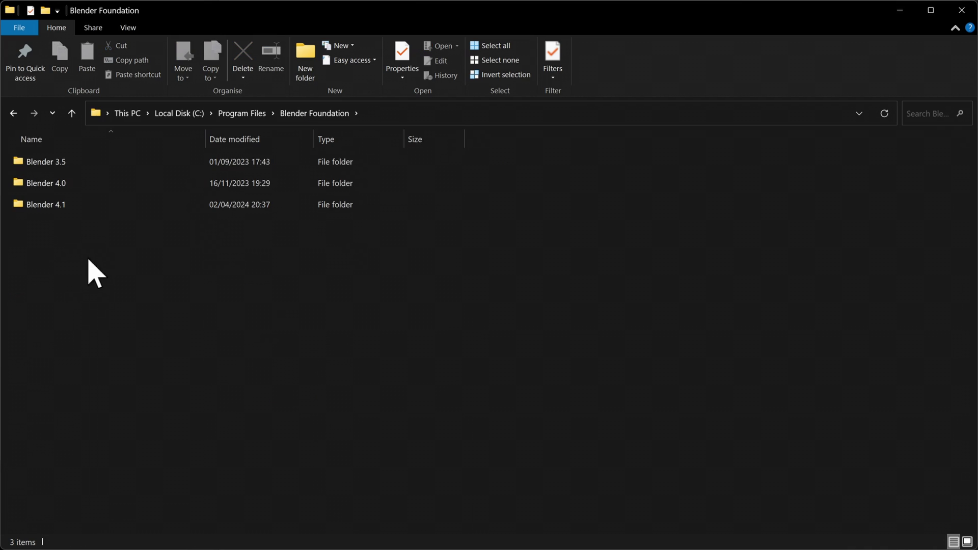
left_click(101, 207)
double_click(104, 222)
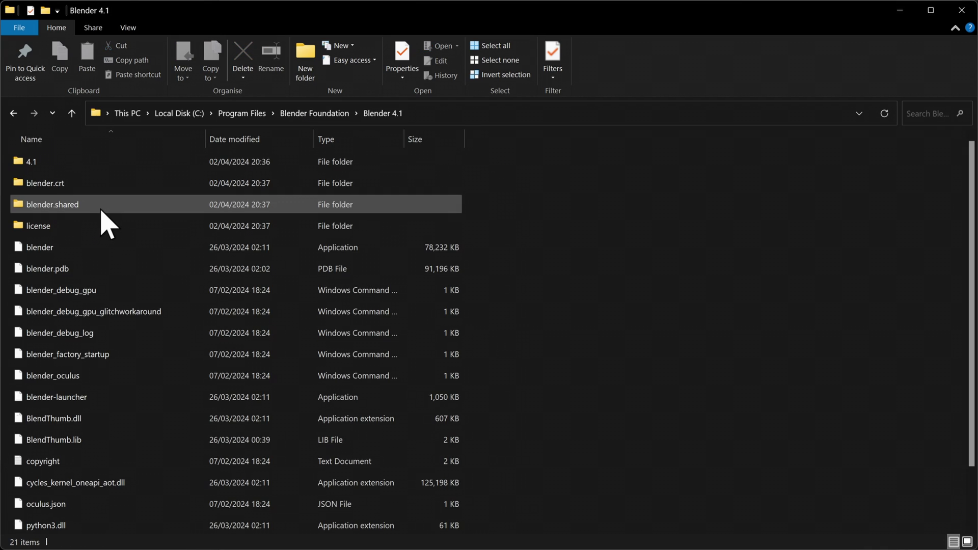
double_click(104, 161)
double_click(96, 161)
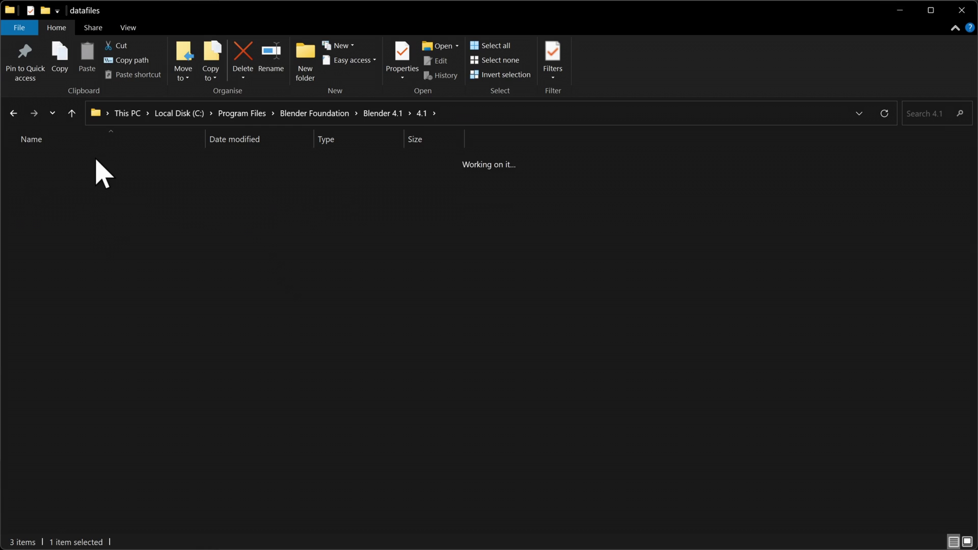
double_click(97, 270)
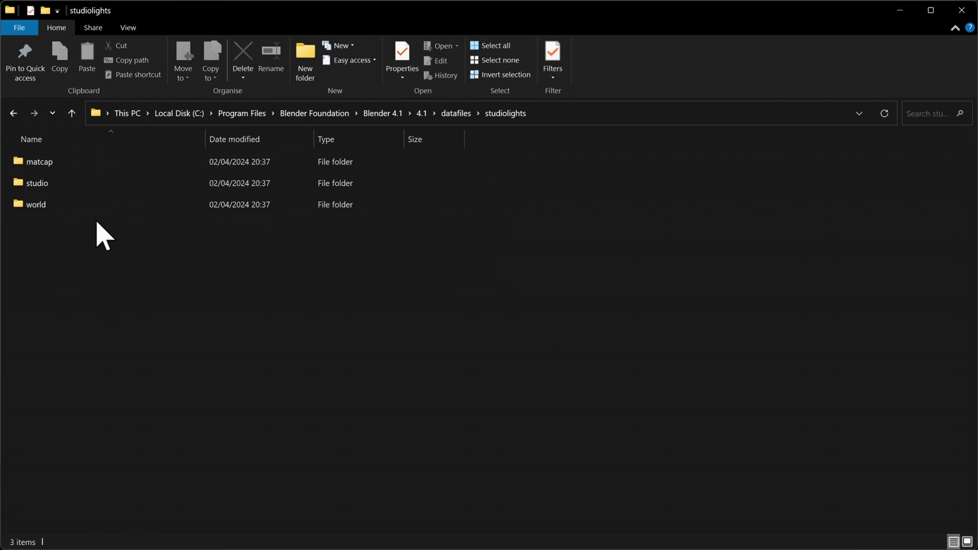
double_click(76, 163)
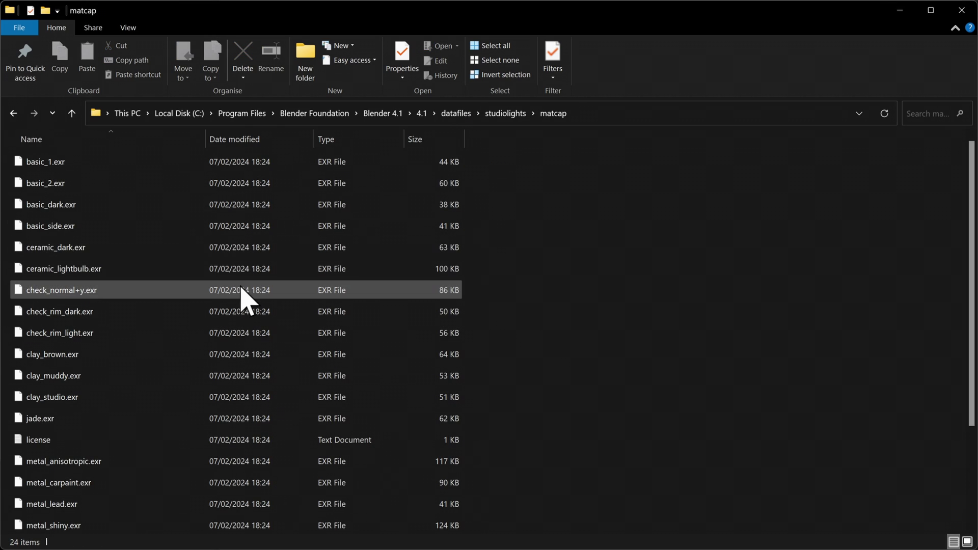
key("ctrl+a")
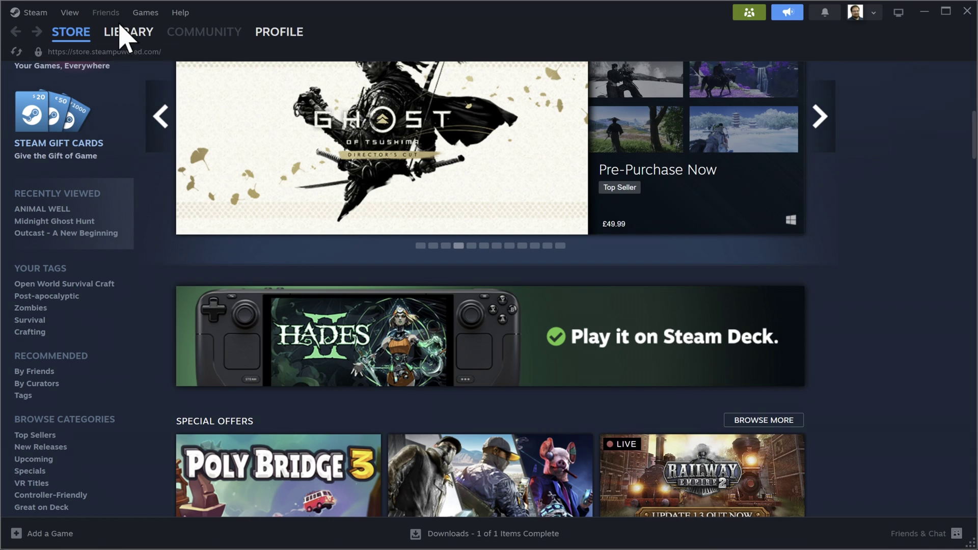
Step: From the Steam library, open Blender's installed files in File Explorer via Properties
left_click(122, 33)
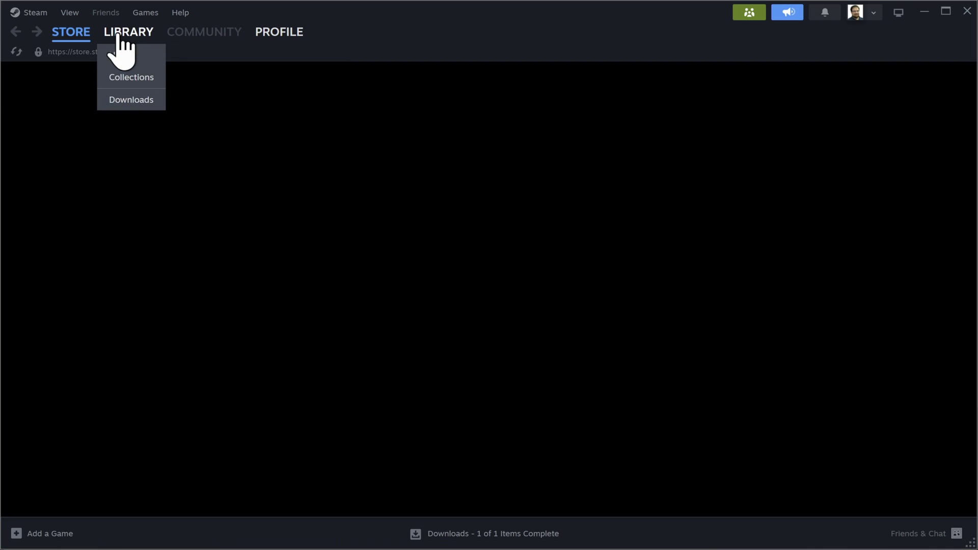
scroll(109, 245, "up", 5)
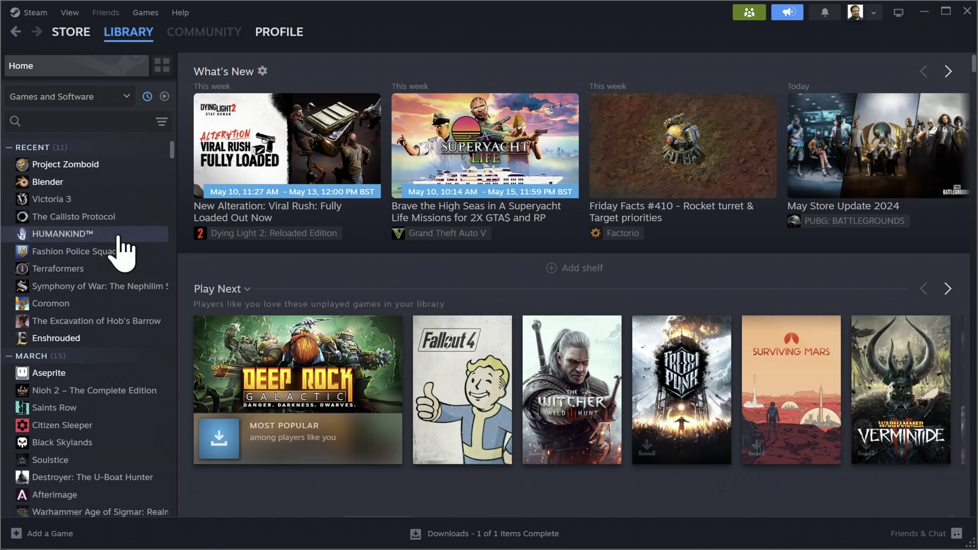
right_click(48, 189)
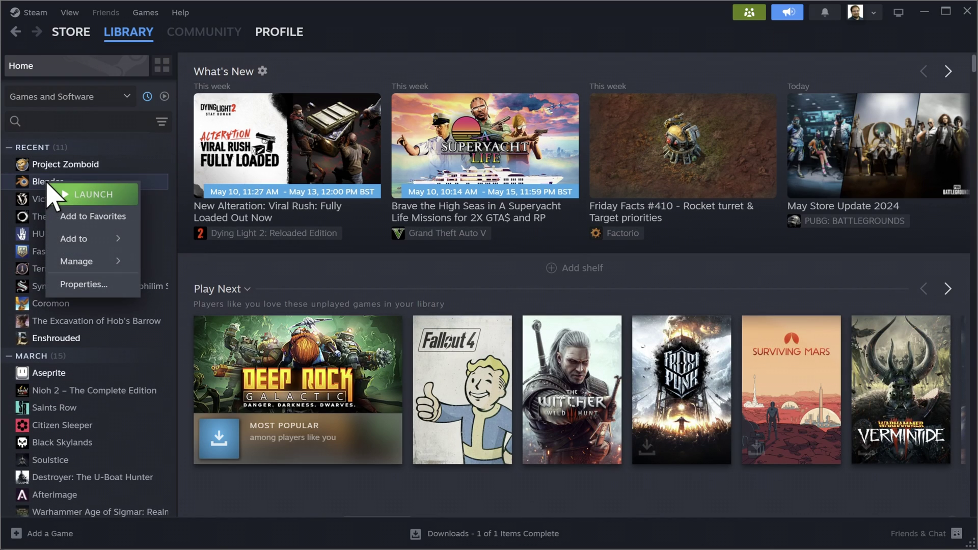
left_click(102, 282)
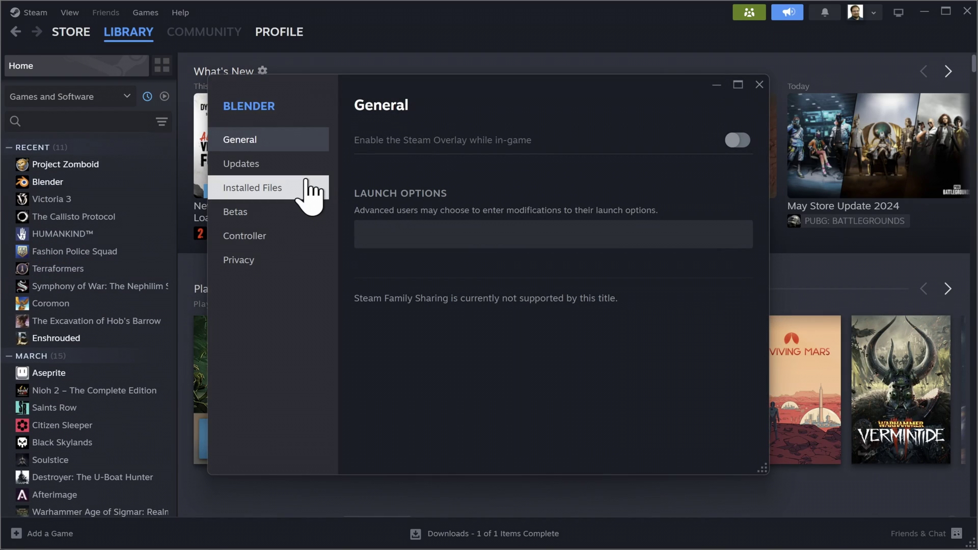
left_click(301, 188)
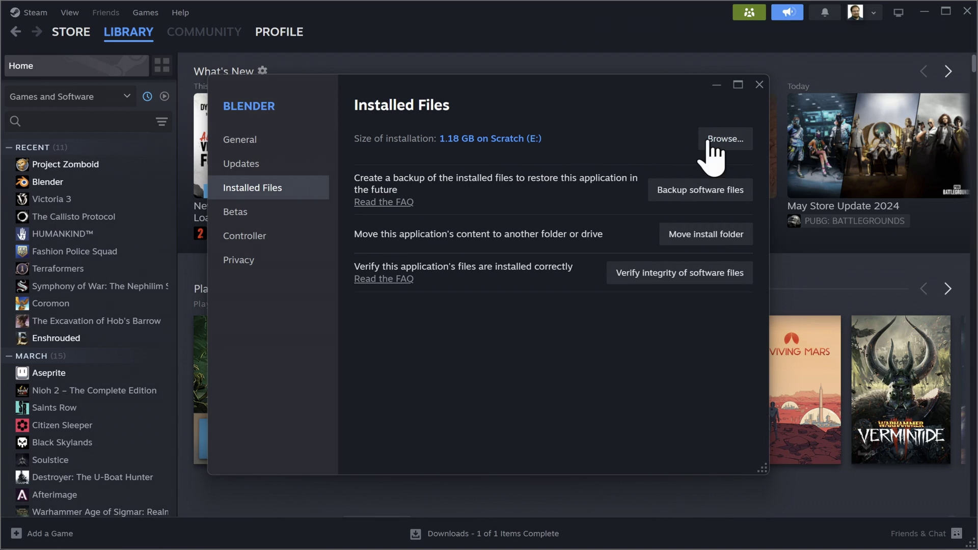
left_click(740, 149)
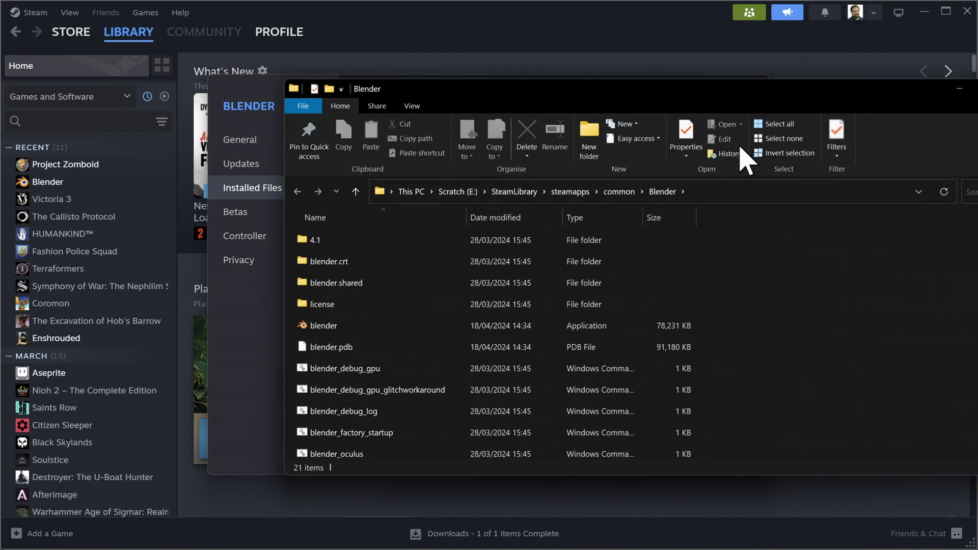
Step: Open 4.1 > datafiles > studiolights > matcap and scroll through the matcap images
double_click(370, 245)
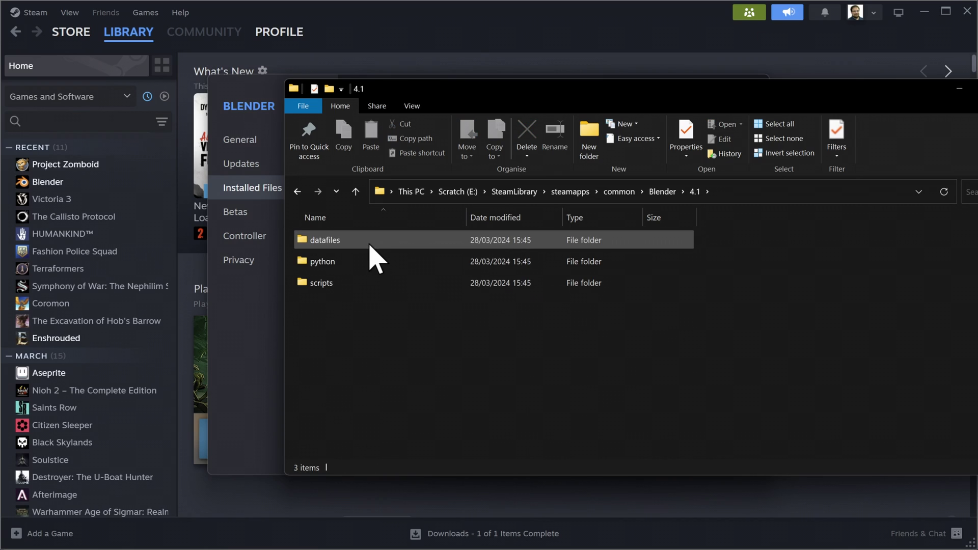
double_click(371, 246)
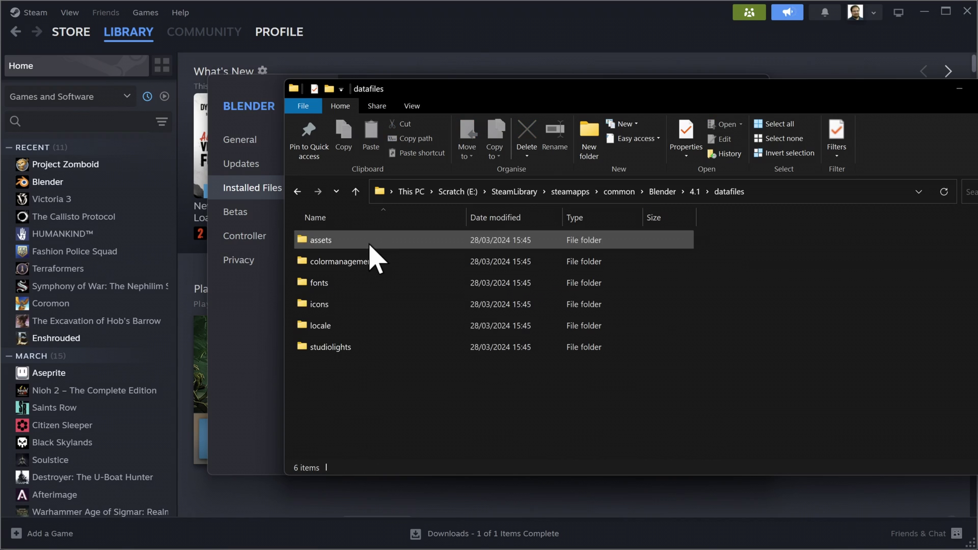
double_click(390, 347)
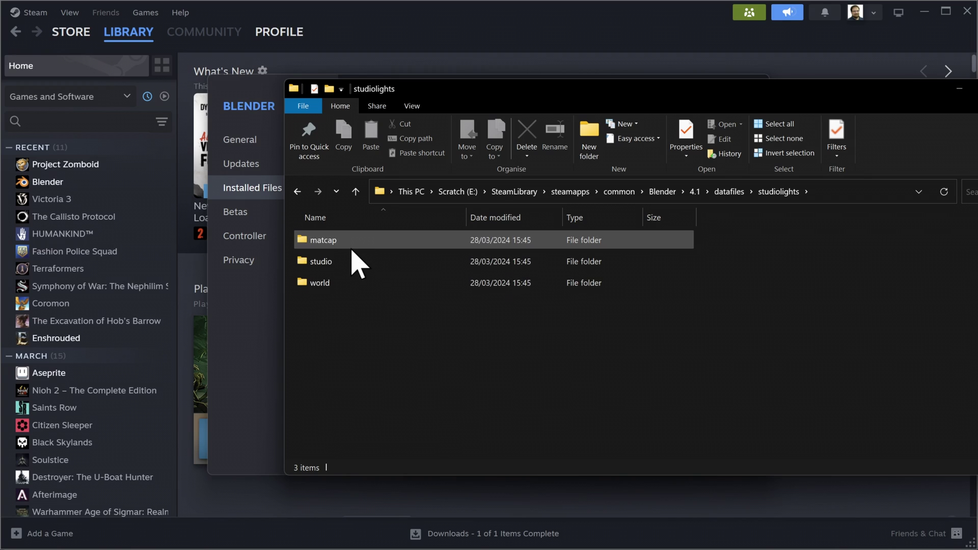
double_click(352, 245)
scroll(766, 295, "down", 5)
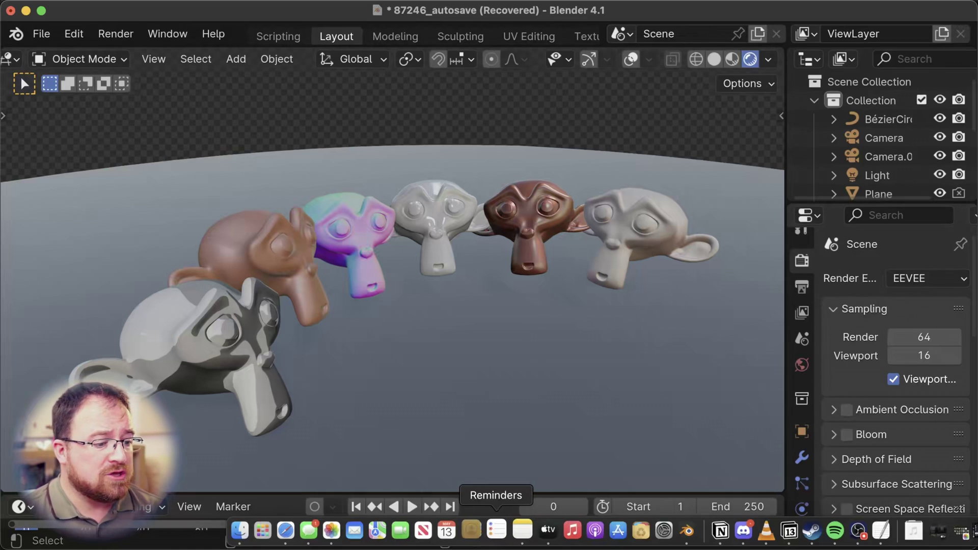
Step: Show the package contents of the Blender app in Finder's Applications folder
left_click(244, 538)
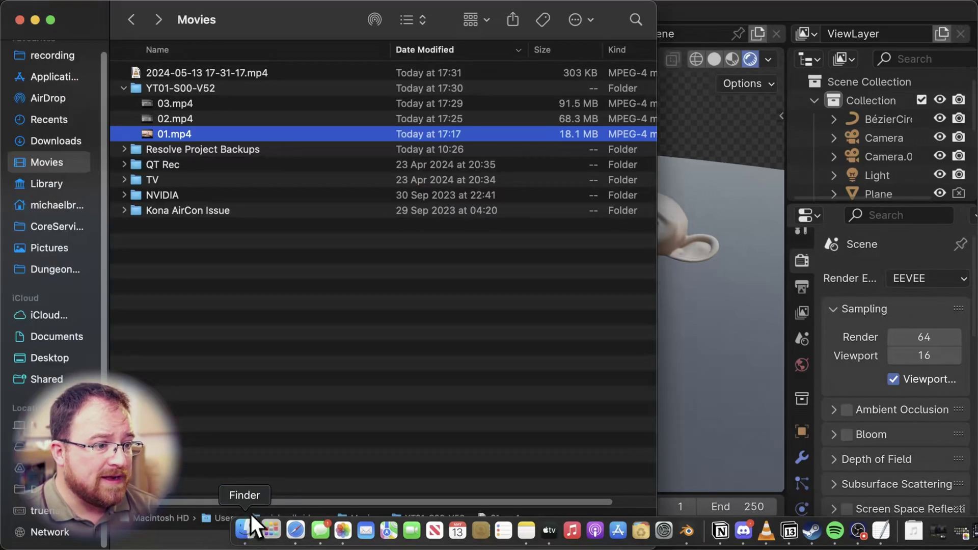
left_click(54, 79)
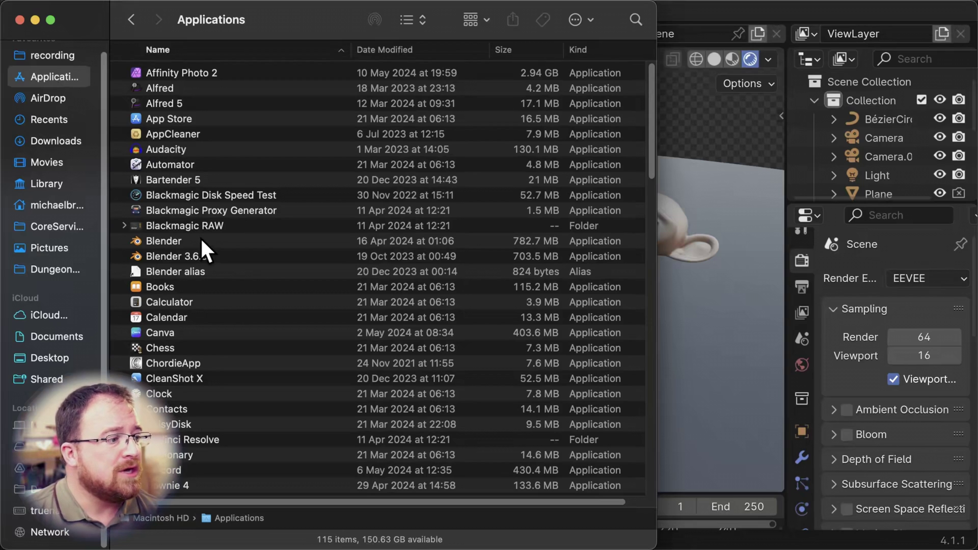
right_click(177, 239)
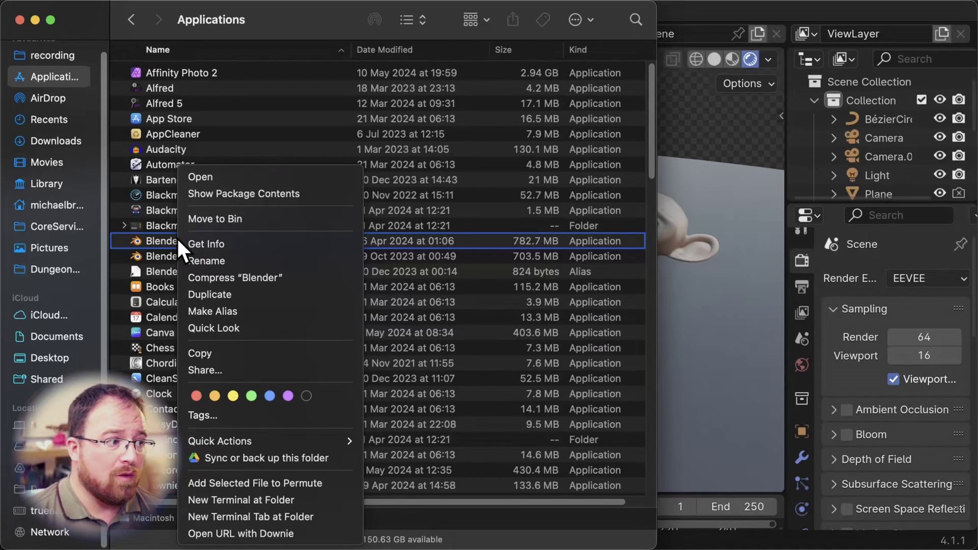
left_click(295, 195)
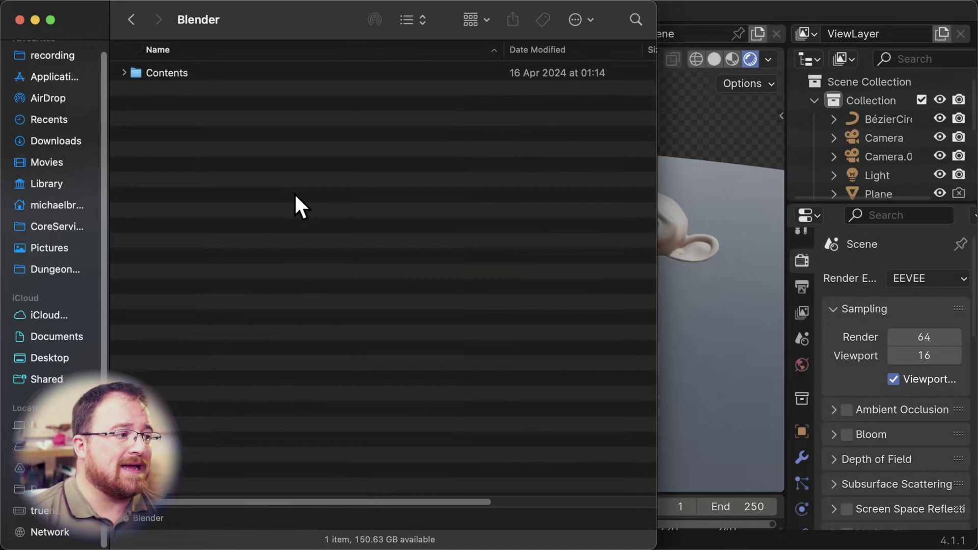
Step: Open Contents > Resources > 4.1 > datafiles > studiolights > matcap inside the package
double_click(177, 74)
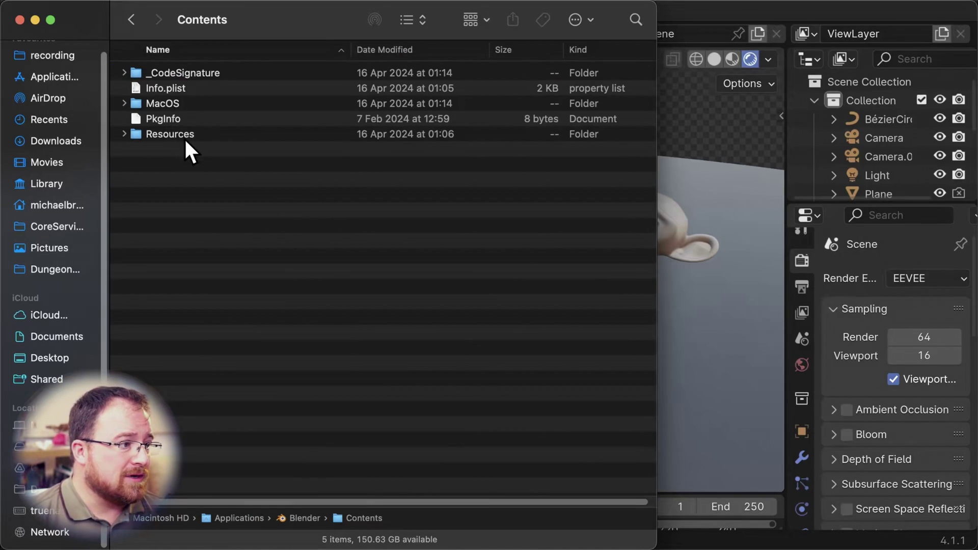
double_click(185, 135)
double_click(159, 72)
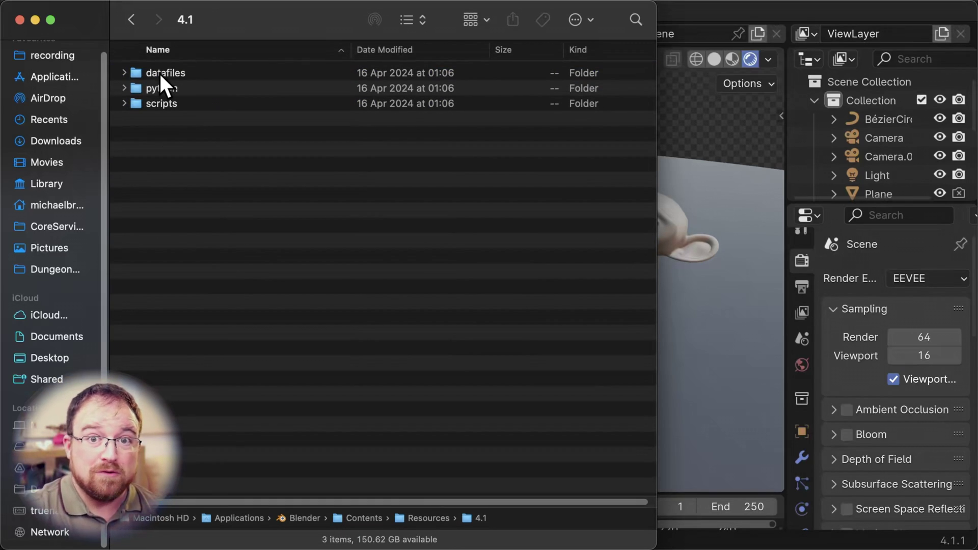
left_click(159, 73)
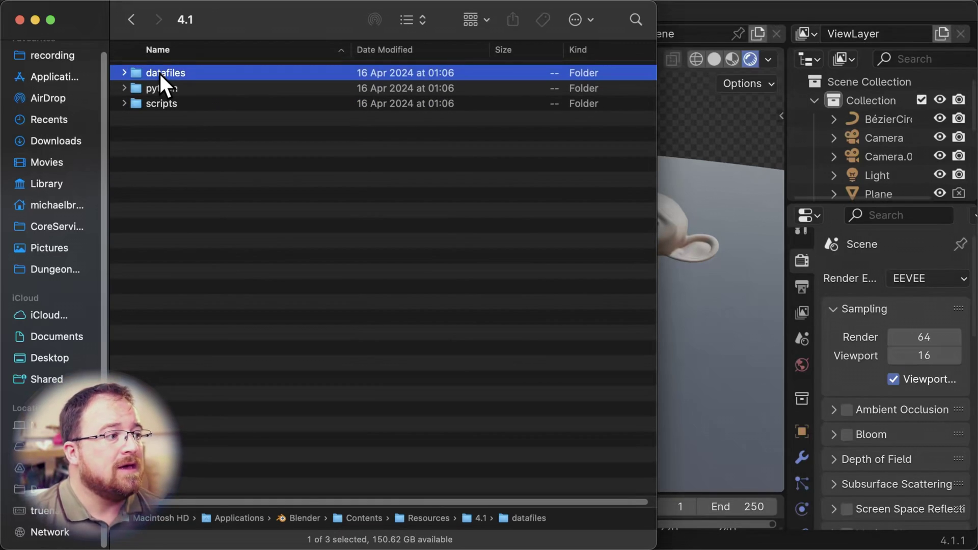
double_click(159, 73)
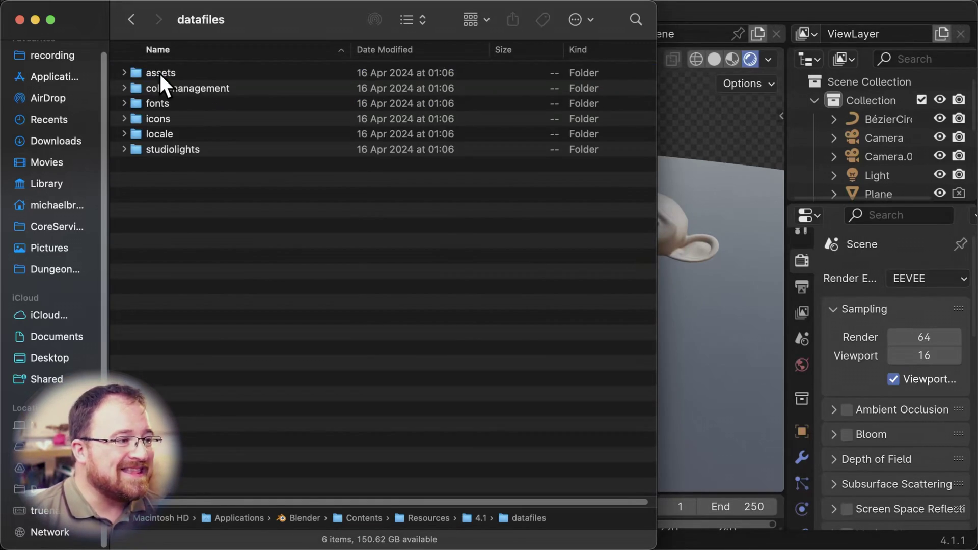
left_click(186, 148)
double_click(186, 148)
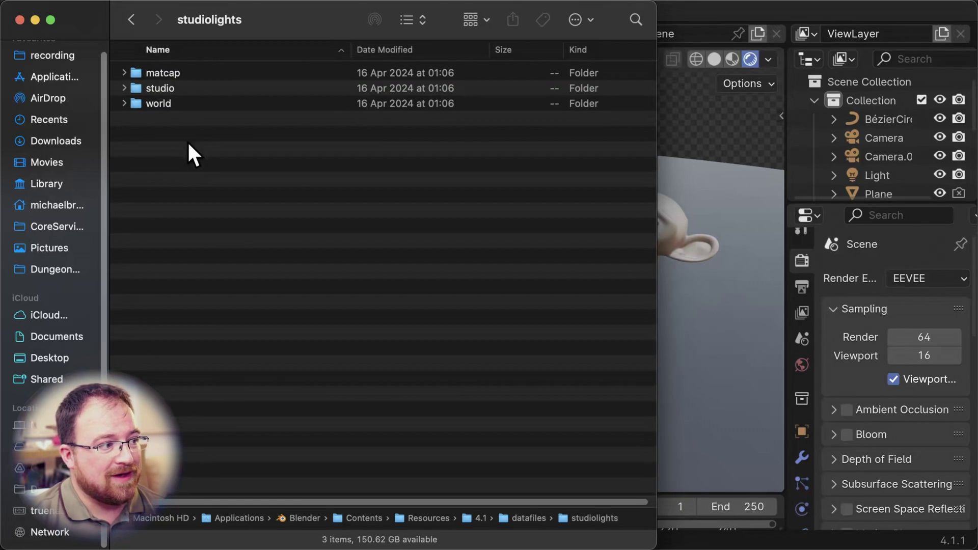
left_click(164, 73)
double_click(164, 73)
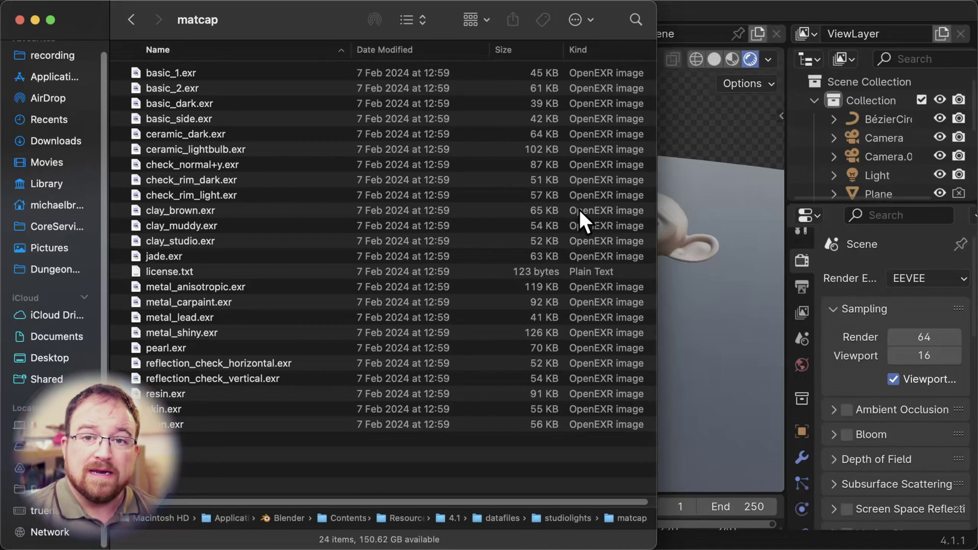
Step: Open Blender's Properties in the Steam library and show its Installed Files page
left_click(545, 533)
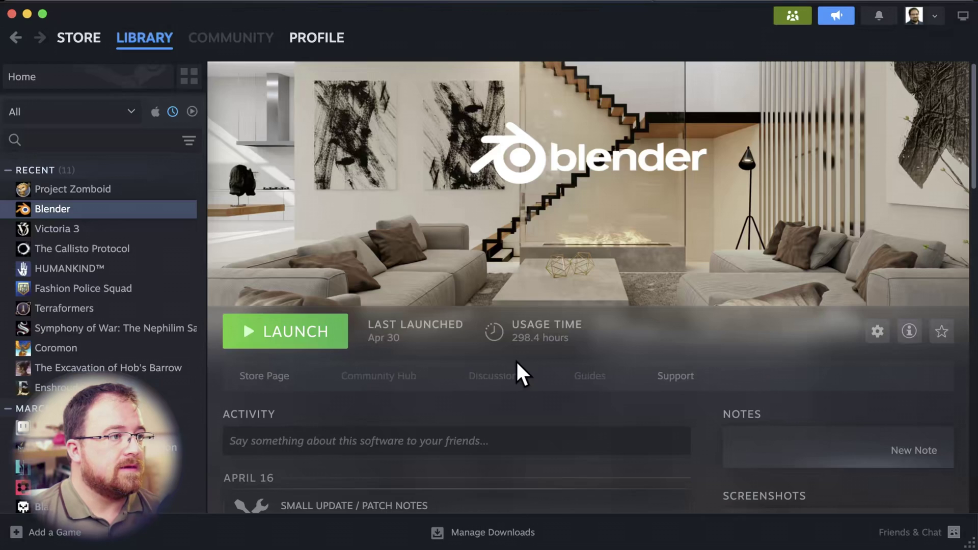
right_click(42, 211)
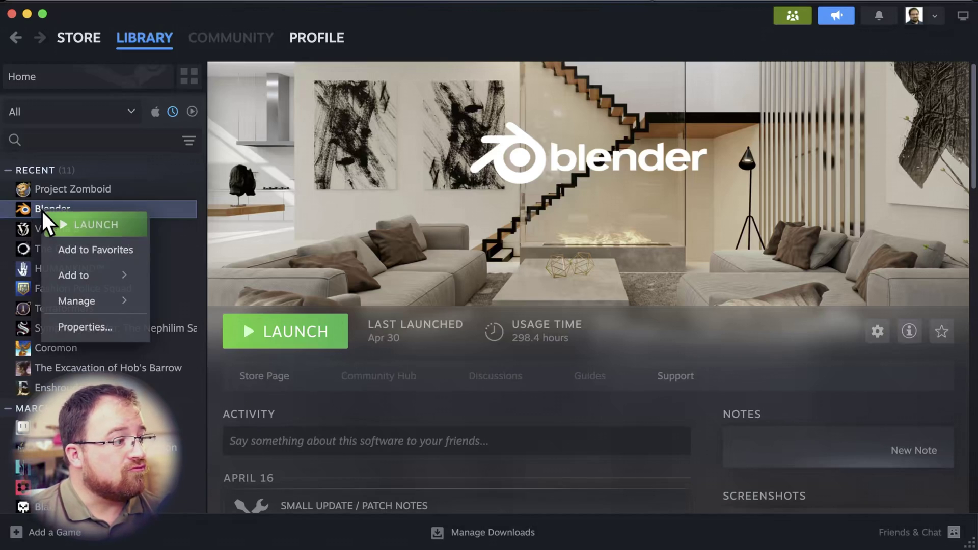
left_click(107, 328)
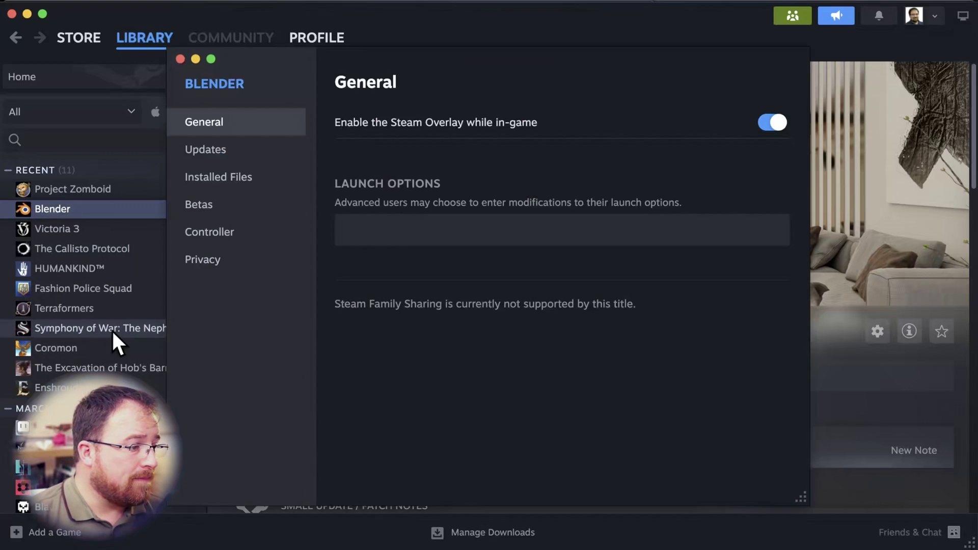
left_click(233, 183)
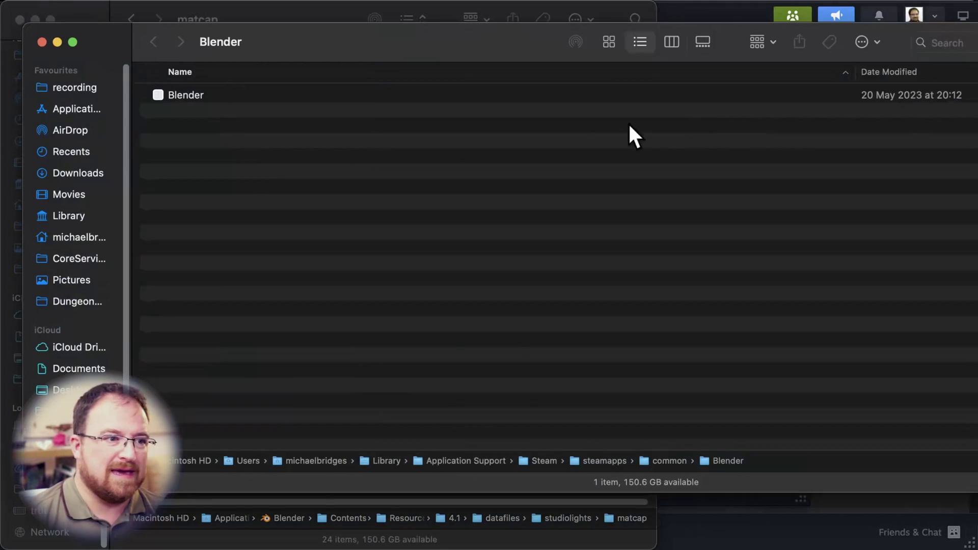
Step: Show the Steam Blender app's package contents and open Contents > Resources
right_click(197, 95)
left_click(271, 116)
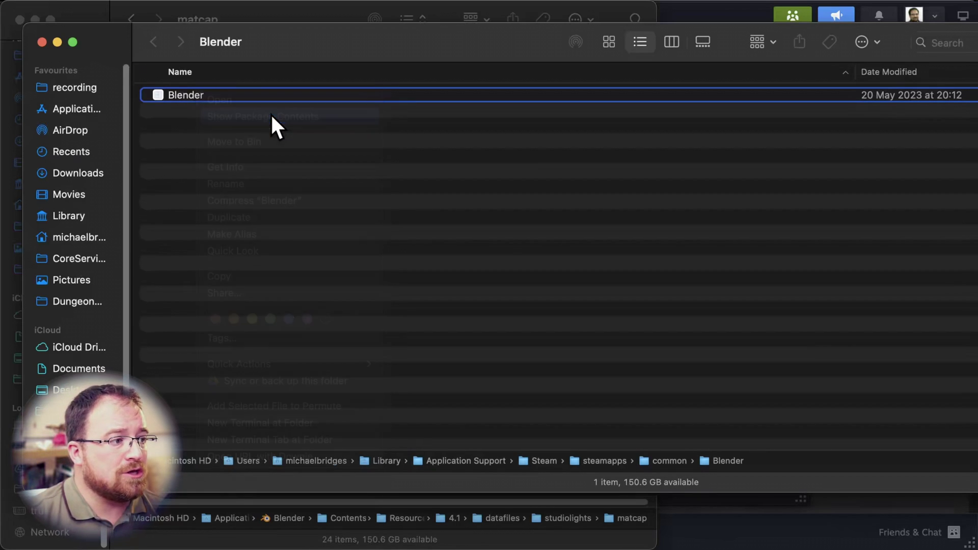
double_click(187, 94)
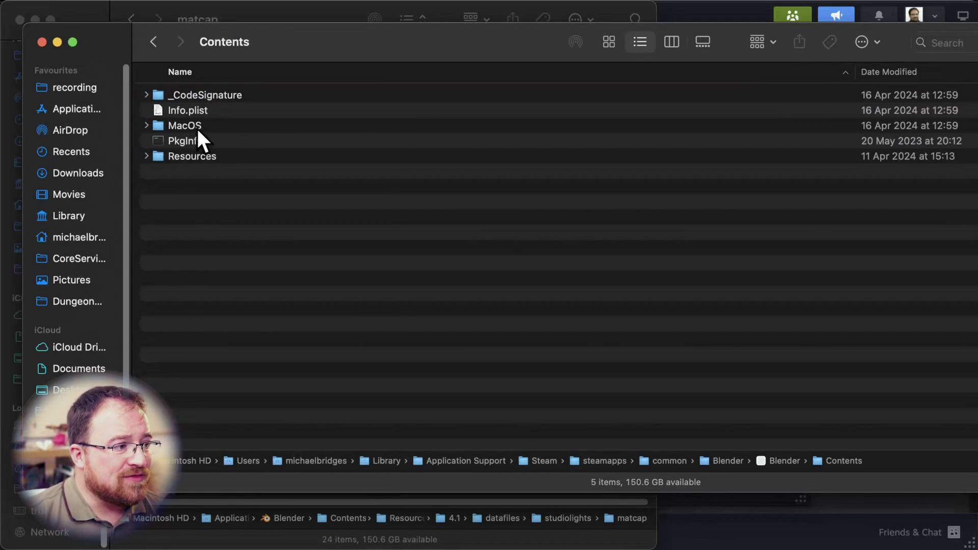
double_click(198, 128)
left_click(167, 47)
double_click(209, 157)
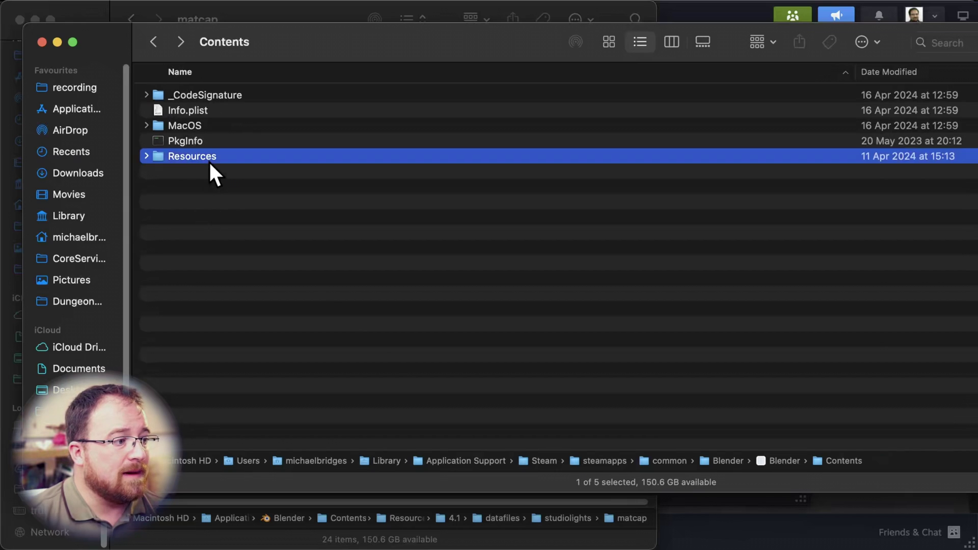
Step: Open 4.1 > datafiles > studiolights > matcap inside the Steam copy's package
double_click(175, 126)
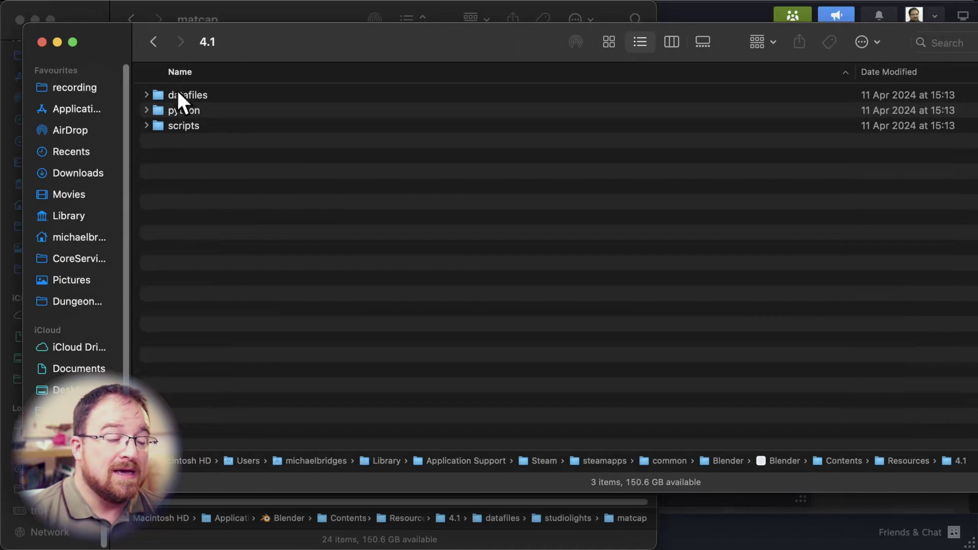
left_click(153, 42)
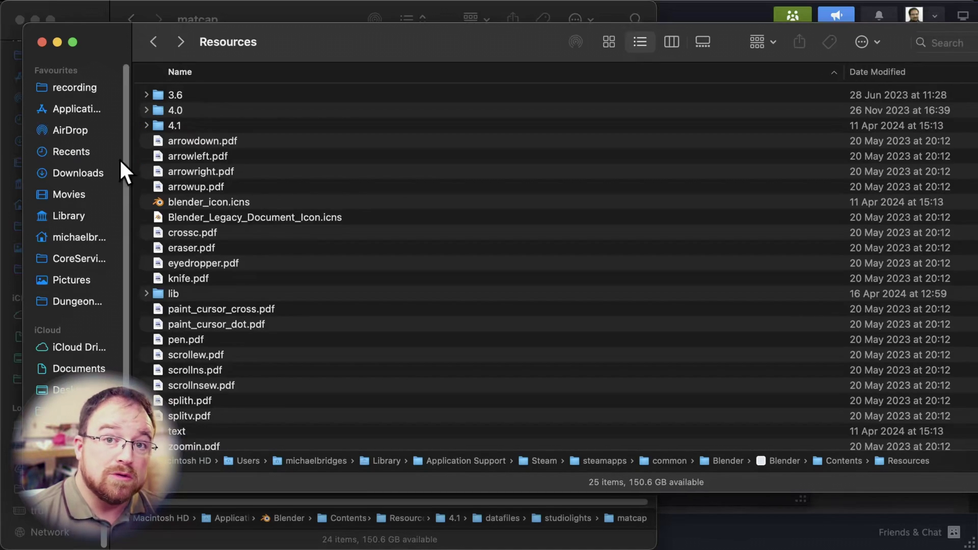
double_click(173, 125)
double_click(186, 98)
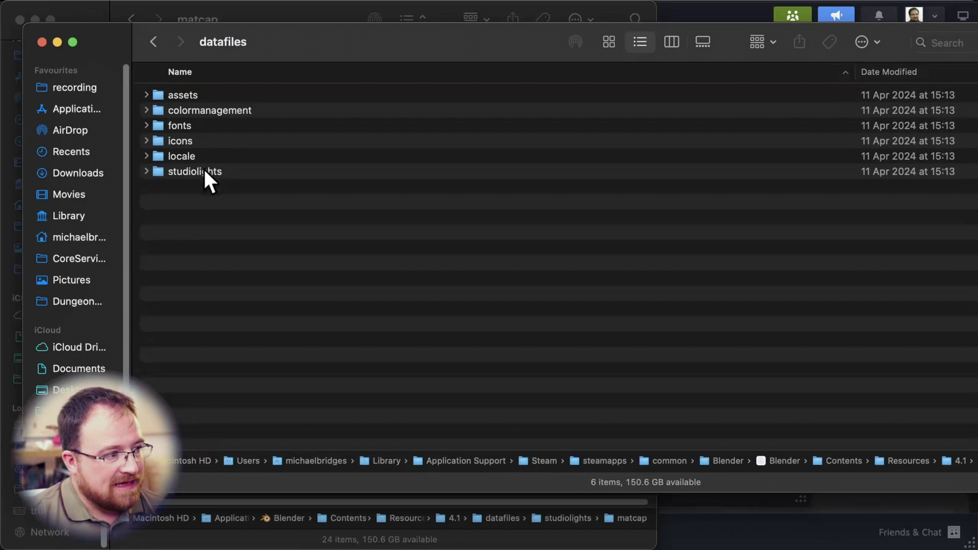
left_click(209, 171)
key("Up")
double_click(185, 172)
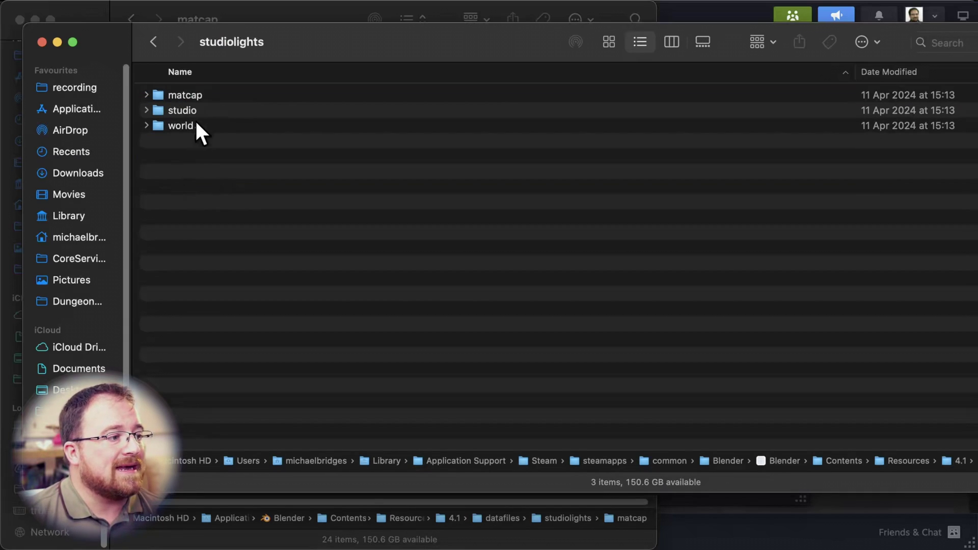
double_click(197, 96)
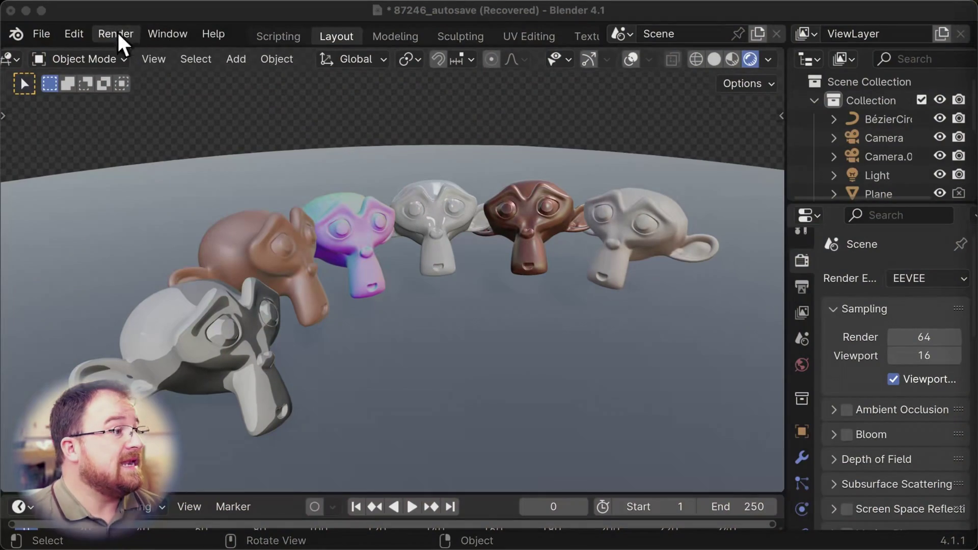
Step: Start a new General file without saving the autosave, and delete the default cube
left_click(43, 34)
mouse_move(63, 55)
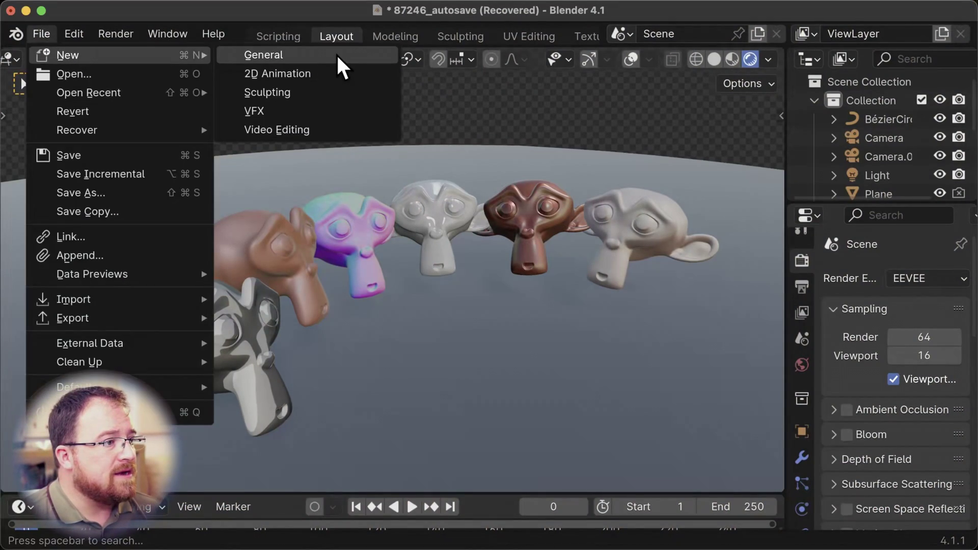
left_click(335, 55)
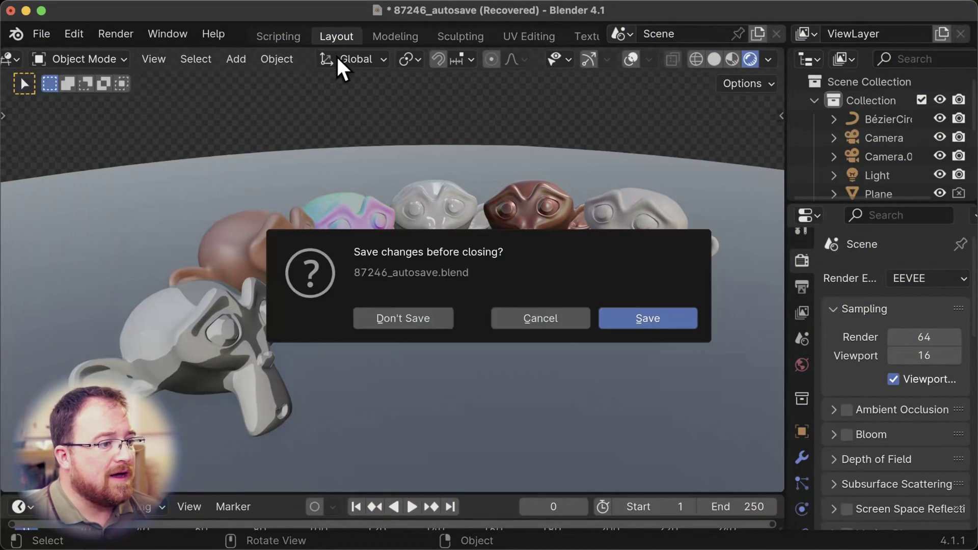
left_click(426, 323)
key("x")
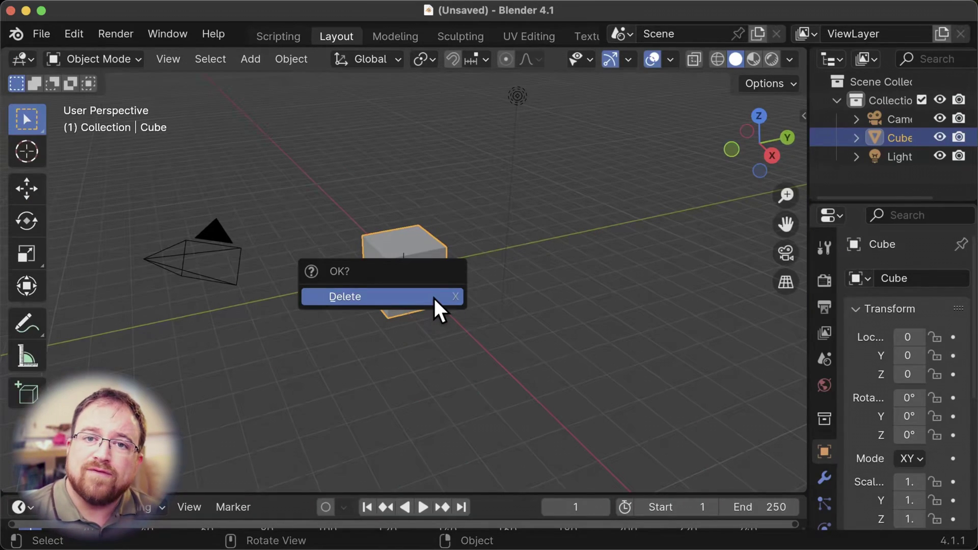
left_click(434, 299)
Step: Add a Monkey mesh, subdivide it with Ctrl+2, and shade it smooth
key("shift+a")
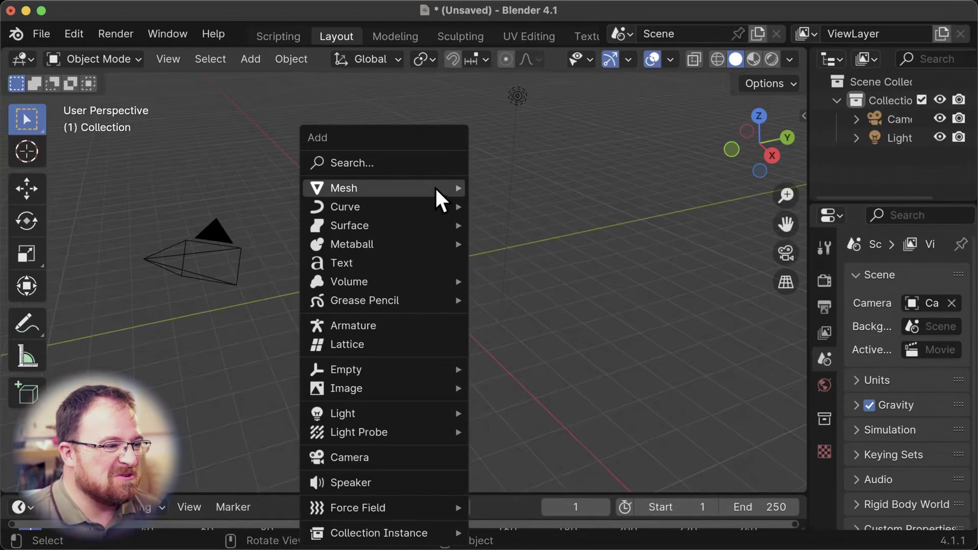
mouse_move(435, 188)
left_click(557, 364)
middle_click_drag(559, 378, 514, 310)
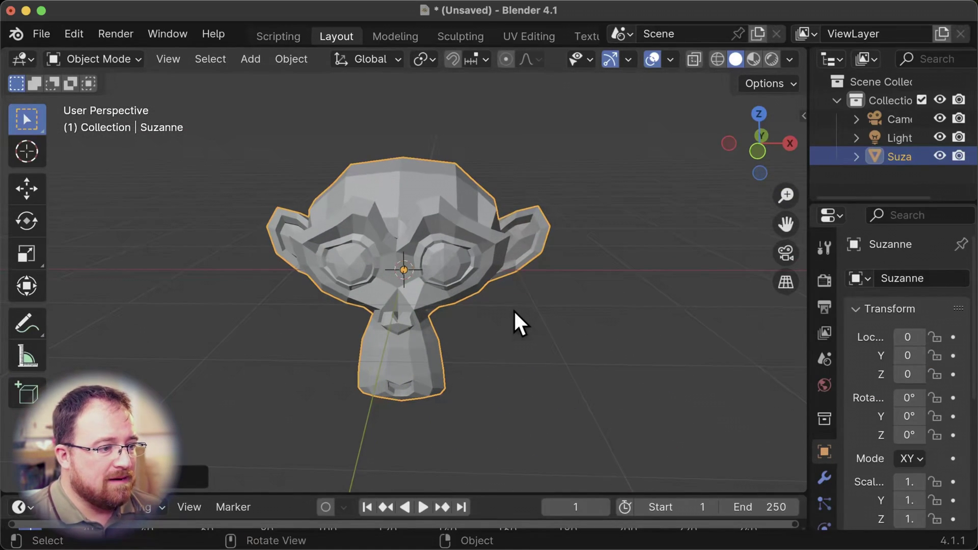
key("ctrl+2")
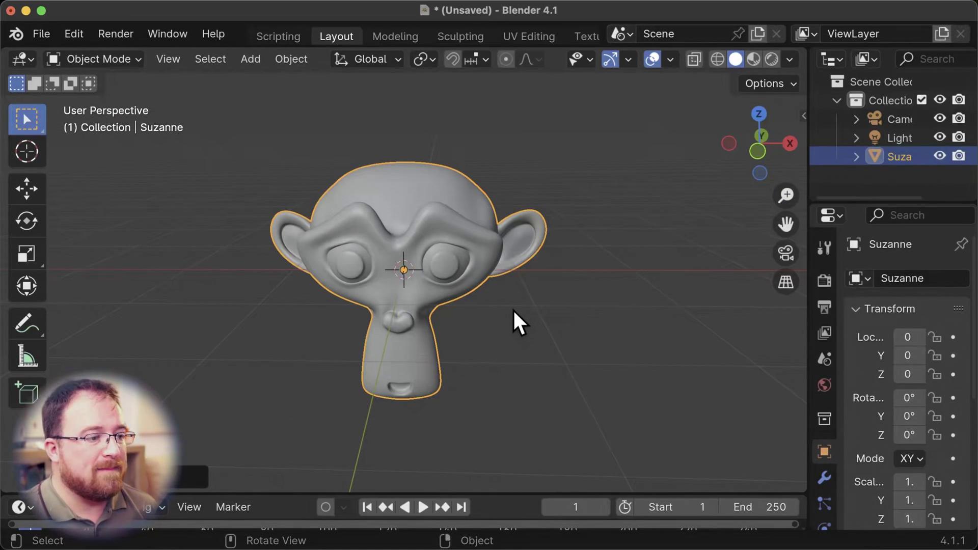
right_click(408, 191)
left_click(408, 191)
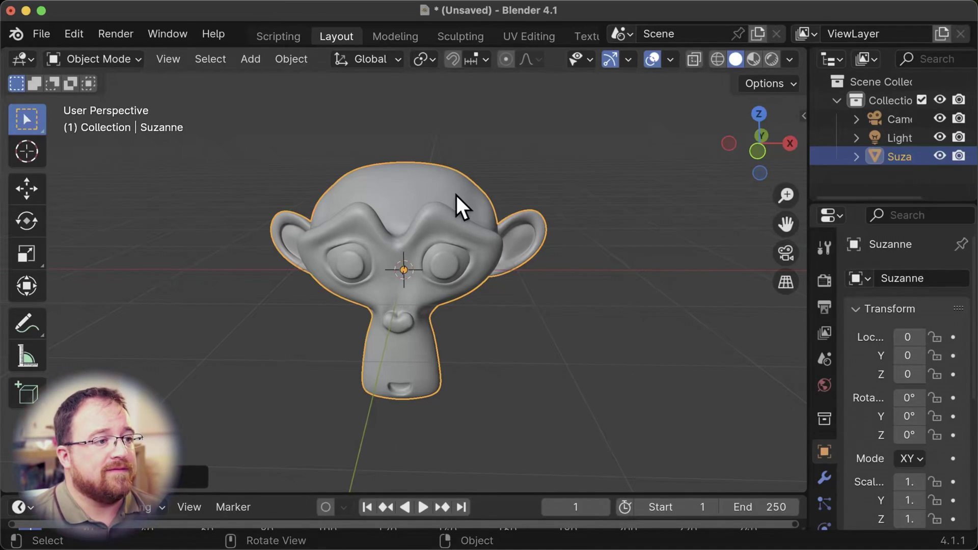
Step: In the Shading workspace, assign the existing Material to Suzanne
scroll(509, 35, "down", 5)
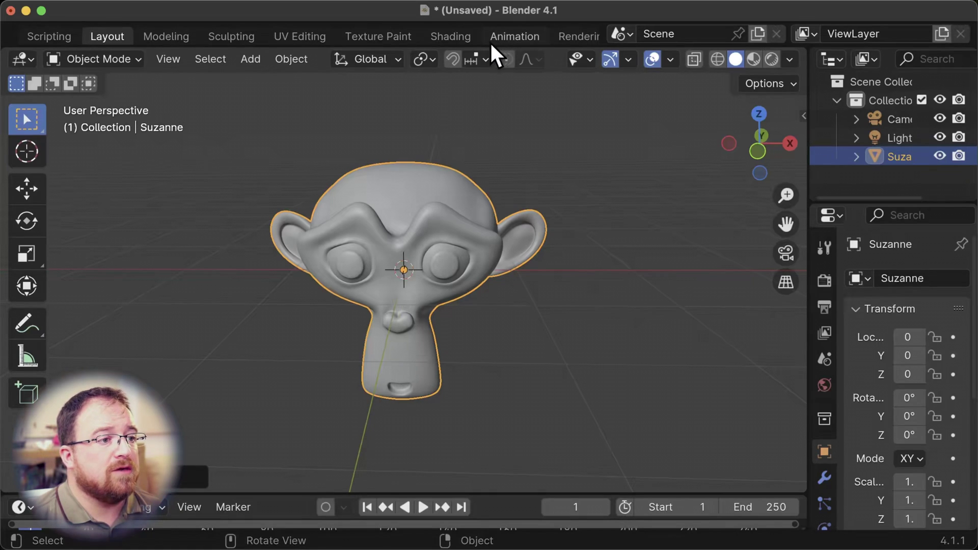
left_click(460, 38)
mouse_move(544, 318)
middle_mouse_down()
mouse_move(520, 290)
mouse_move(570, 250)
mouse_move(557, 262)
mouse_move(569, 196)
middle_mouse_up()
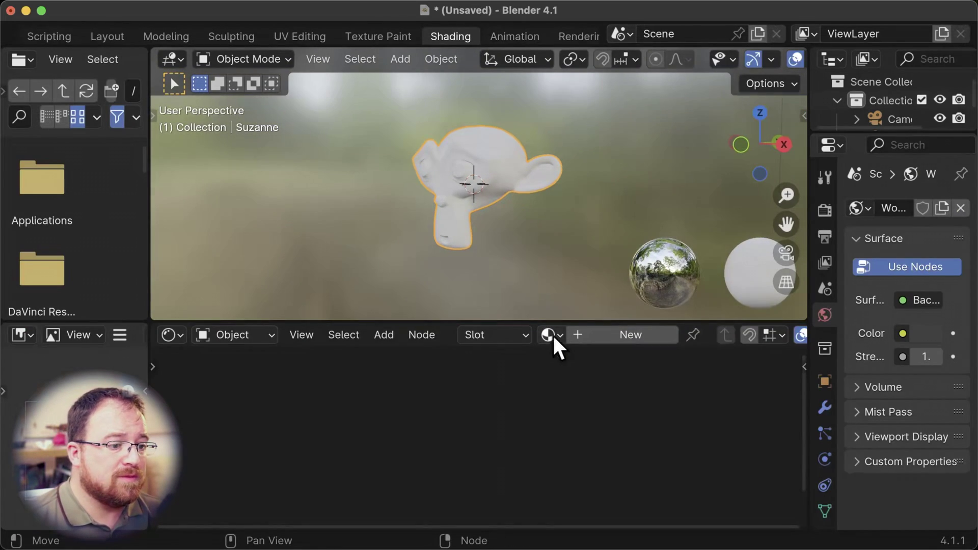
left_click(548, 335)
left_click(621, 124)
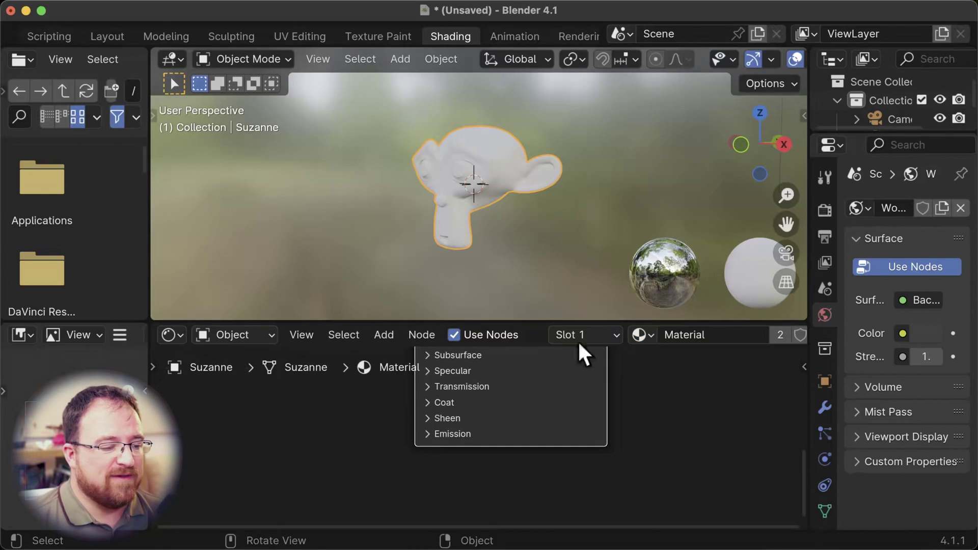
Step: Enlarge the node editor and link a new Image Texture's Color into Base Color
scroll(645, 451, "up", 5)
scroll(644, 451, "left", 5)
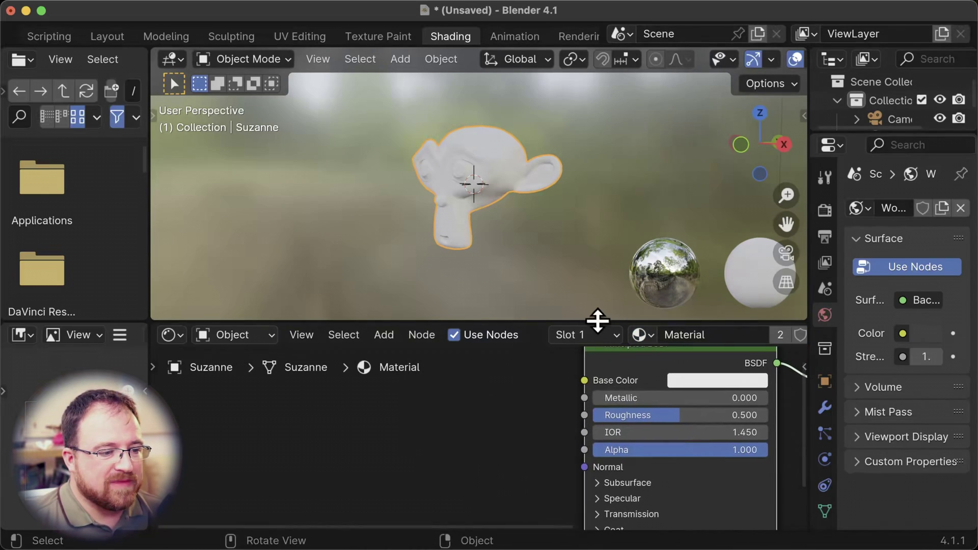
left_click_drag(586, 319, 604, 203)
left_click_drag(585, 322, 483, 323)
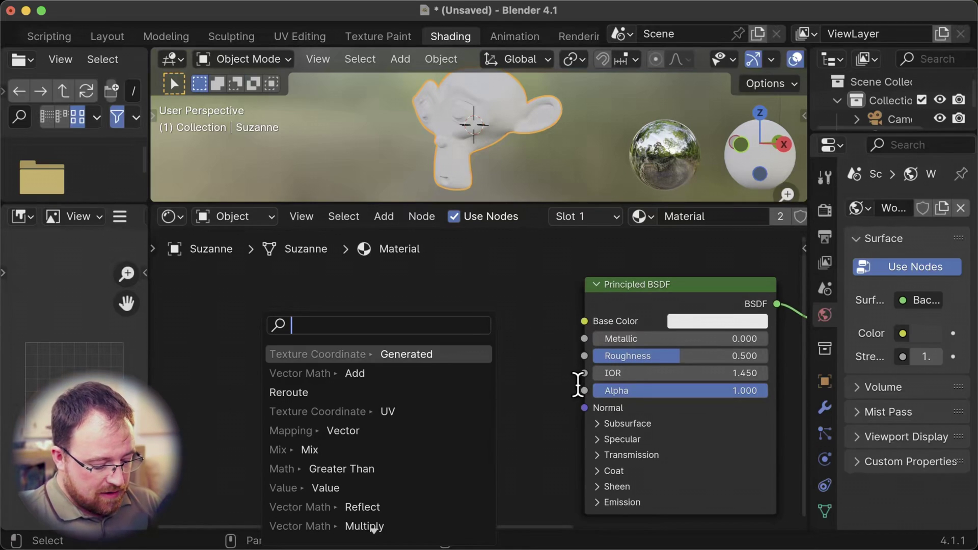
type("image")
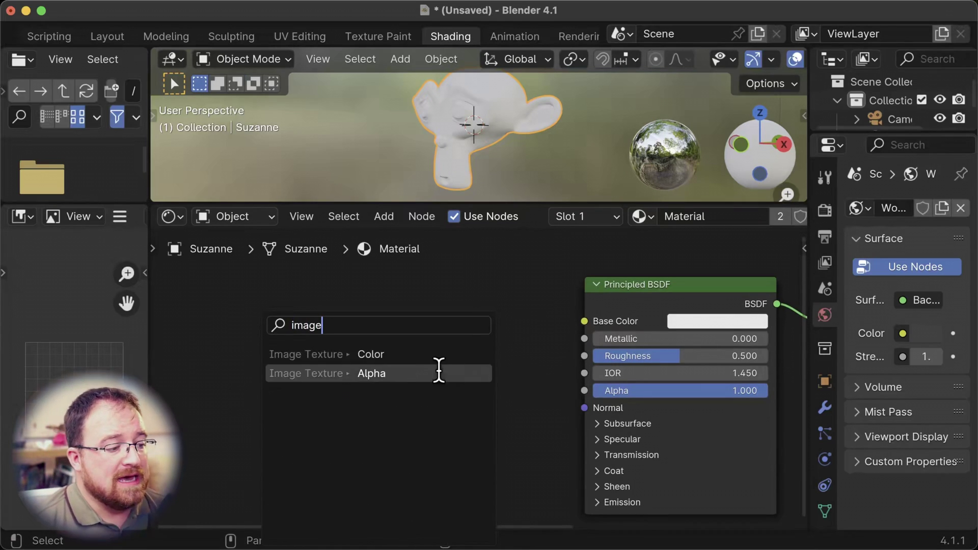
left_click(402, 356)
left_click(439, 323)
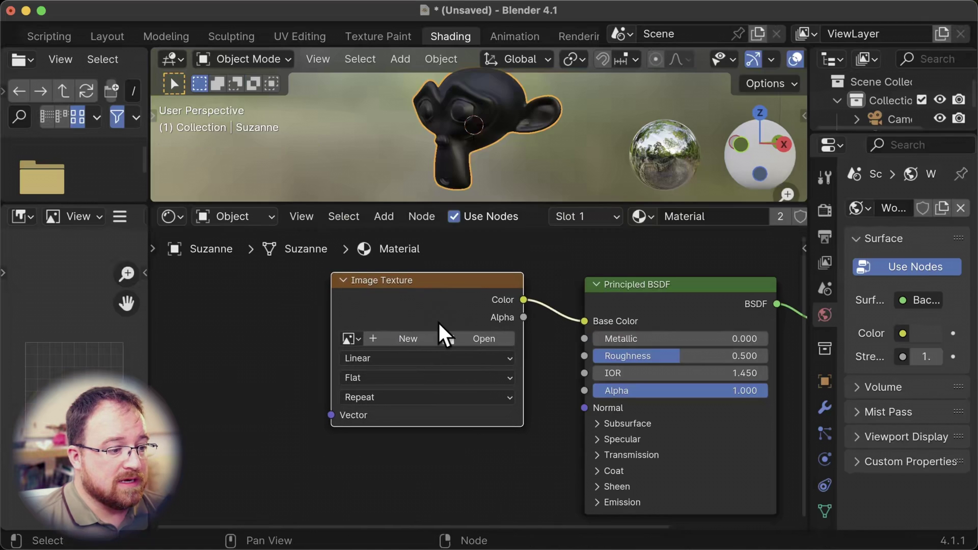
Step: Load metal_carpaint.exr from the Desktop MatCaps folder into the Image Texture node
left_click(489, 340)
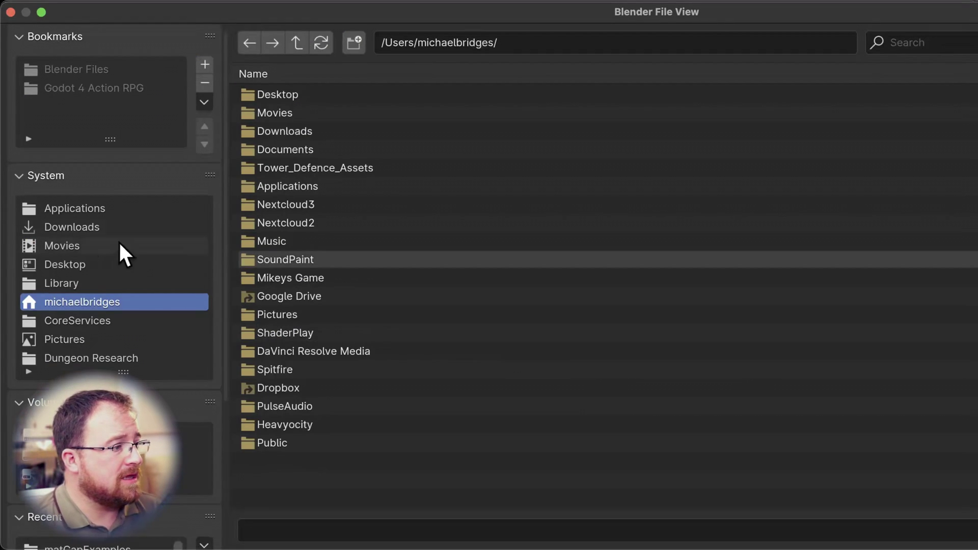
left_click(93, 265)
left_click(285, 93)
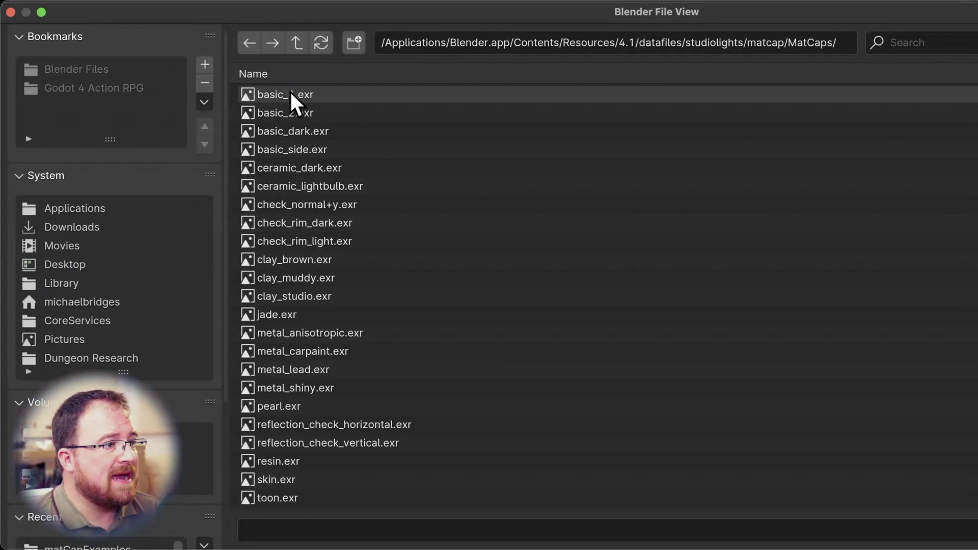
left_click(976, 43)
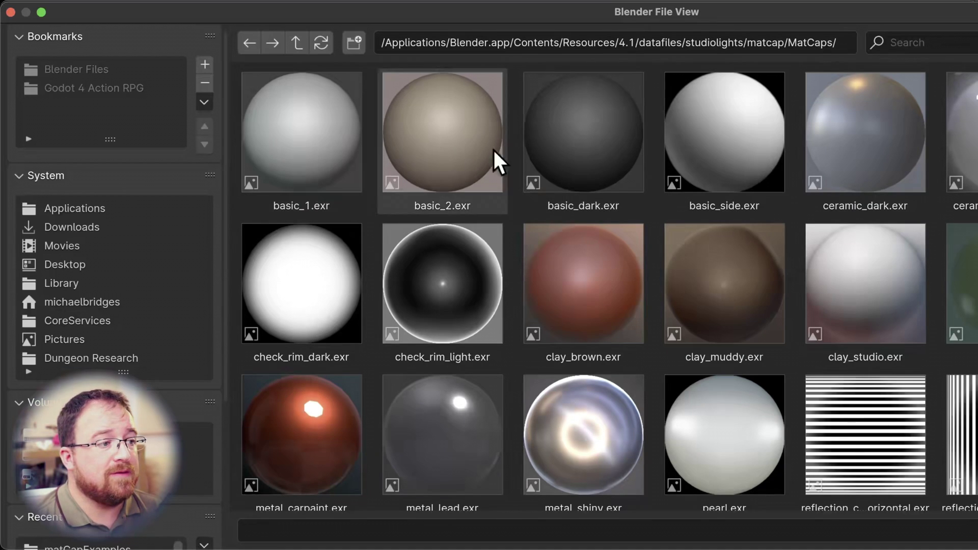
scroll(498, 157, "down", 1)
scroll(610, 287, "down", 3)
scroll(610, 286, "up", 4)
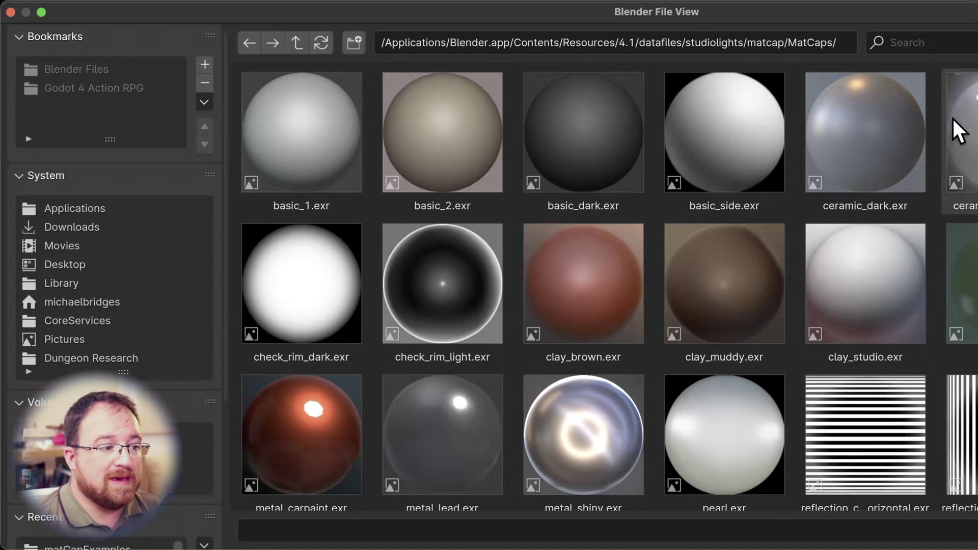
double_click(303, 447)
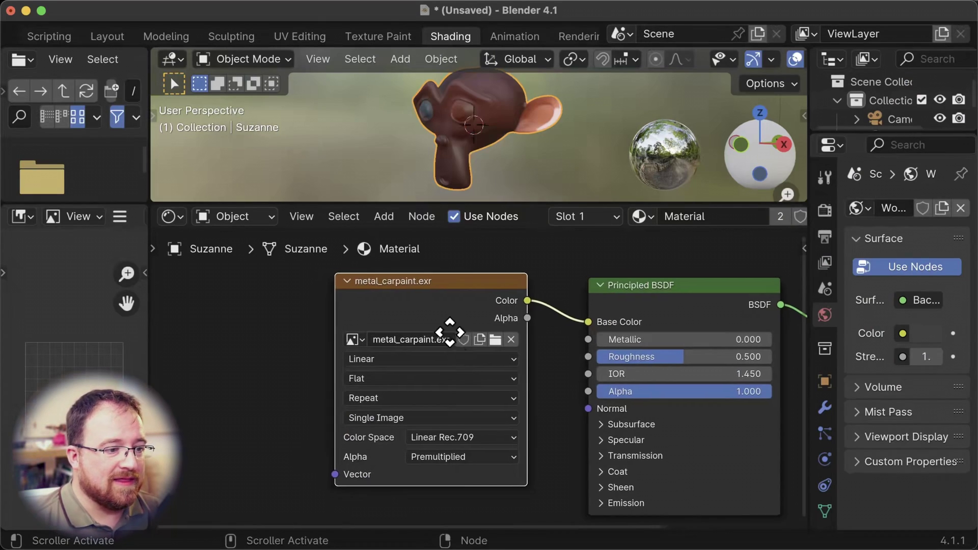
Step: Reposition the Image Texture node and orbit to view Suzanne from below
left_click_drag(450, 332, 738, 399)
middle_click_drag(498, 160, 532, 135)
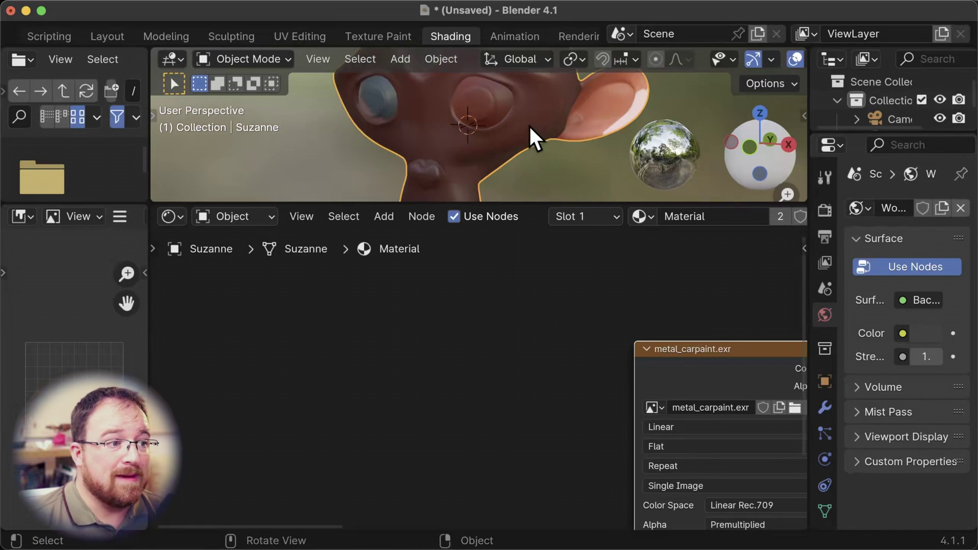
scroll(531, 128, "down", 4)
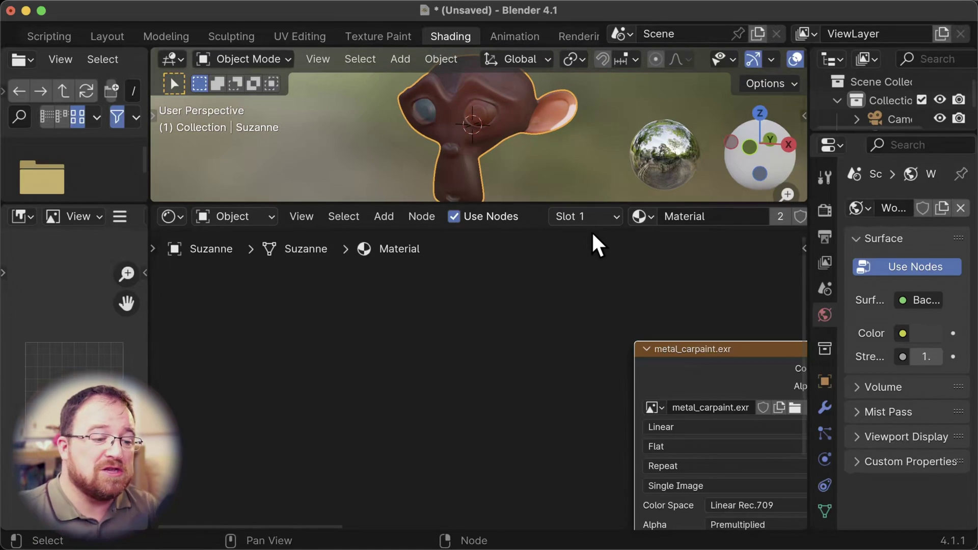
scroll(622, 415, "down", 2)
middle_click_drag(566, 387, 631, 305)
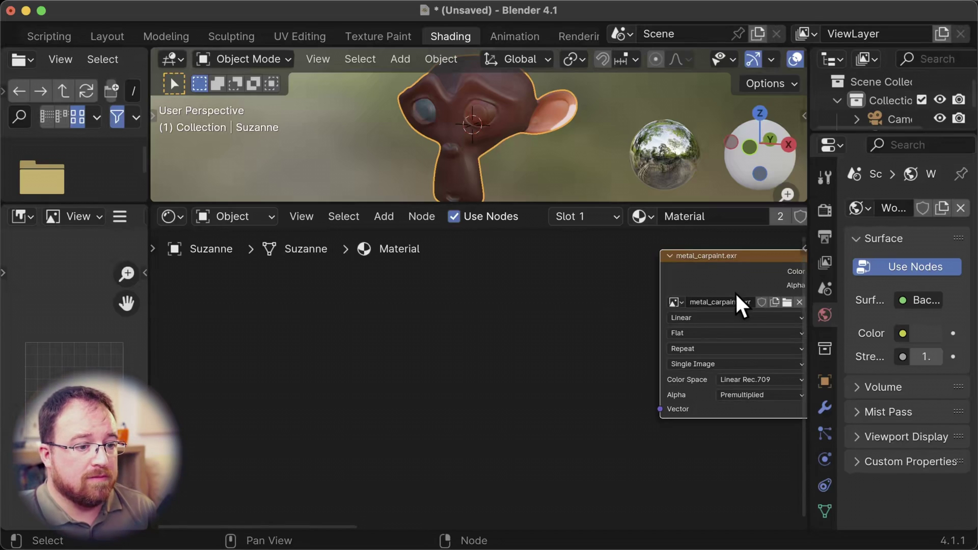
left_click(787, 303)
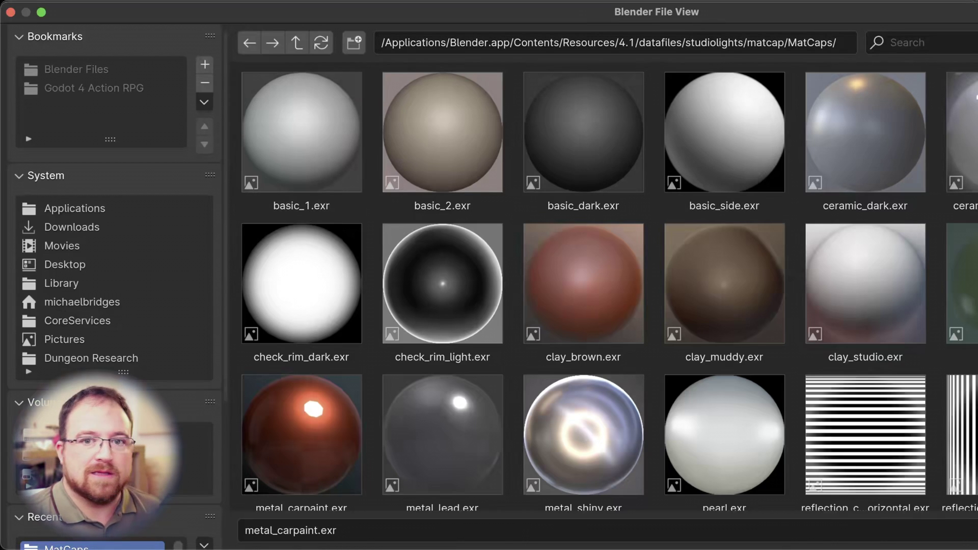
key("Return")
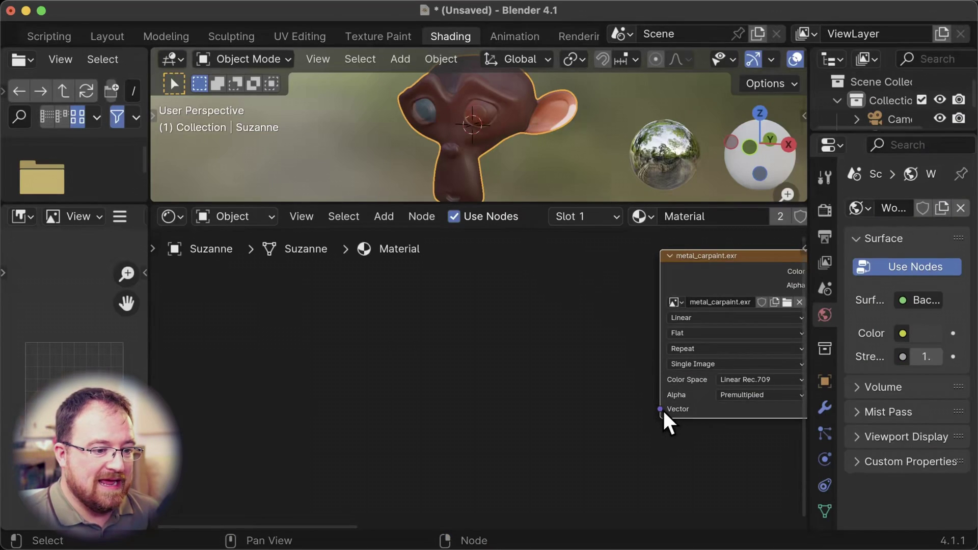
Step: Connect a new Texture Coordinate node's Normal output to the metal_carpaint.exr Vector input
left_click_drag(660, 409, 550, 402)
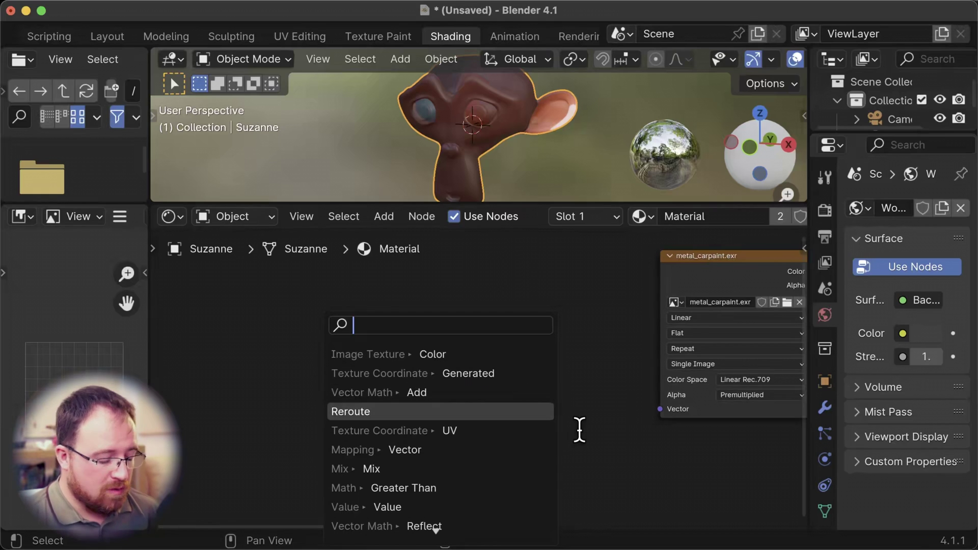
type("coo")
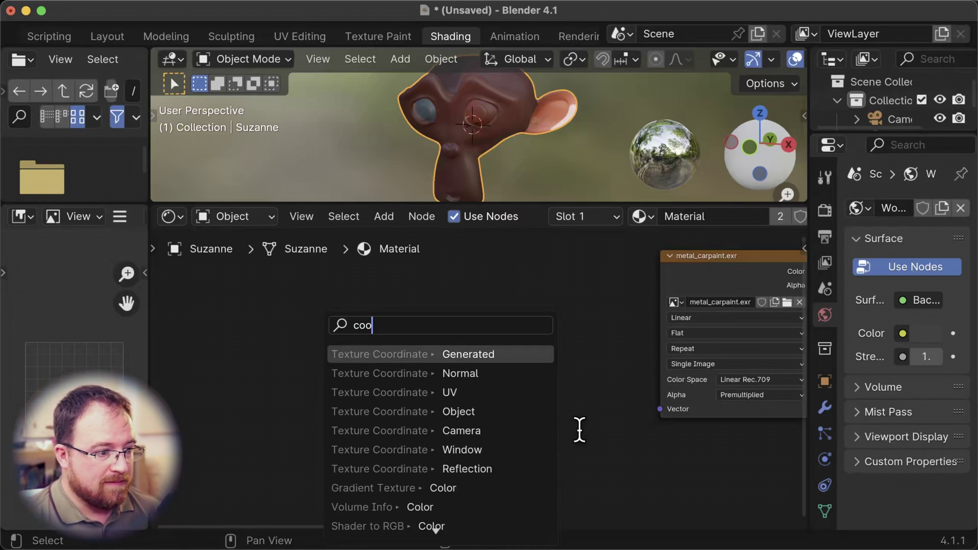
left_click(508, 373)
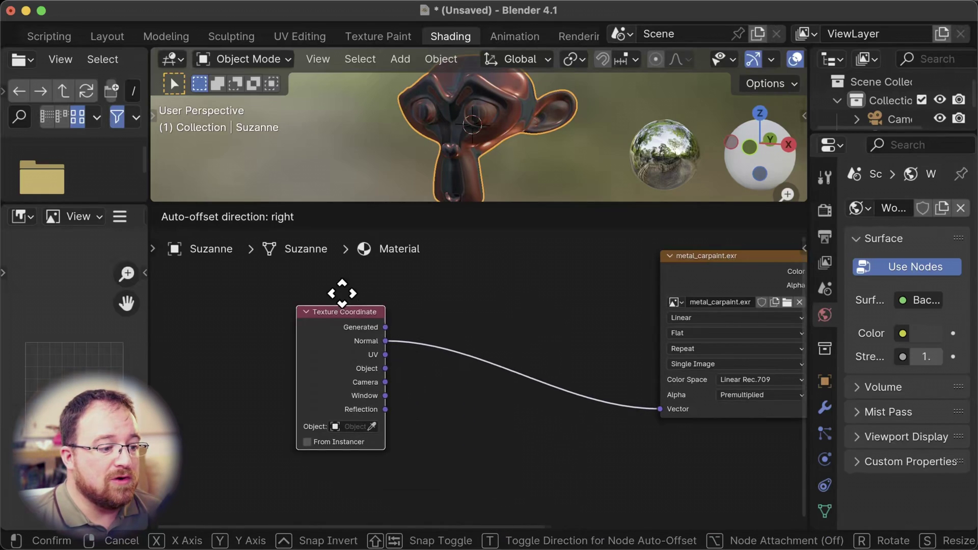
left_click(311, 301)
middle_click_drag(459, 114, 607, 120)
left_click_drag(288, 305, 255, 302)
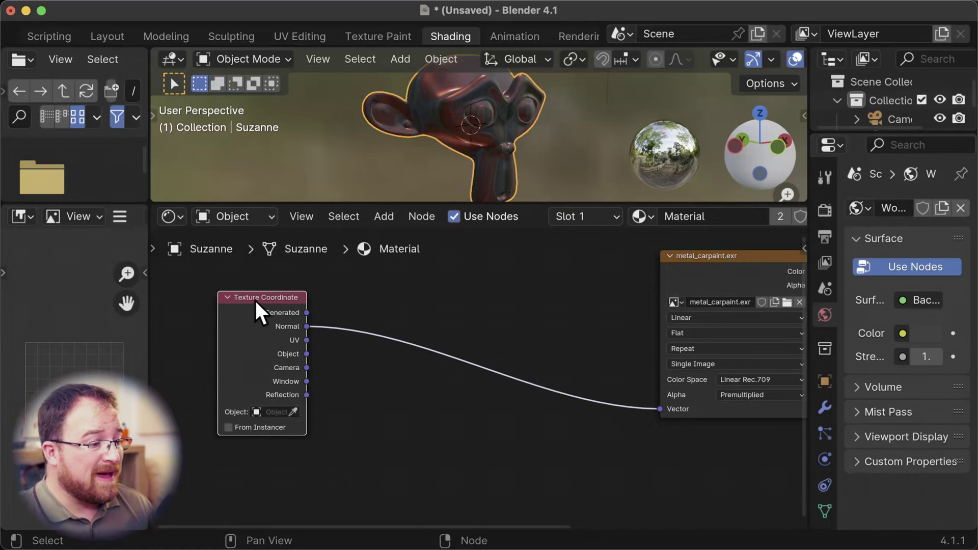
key("shift+a")
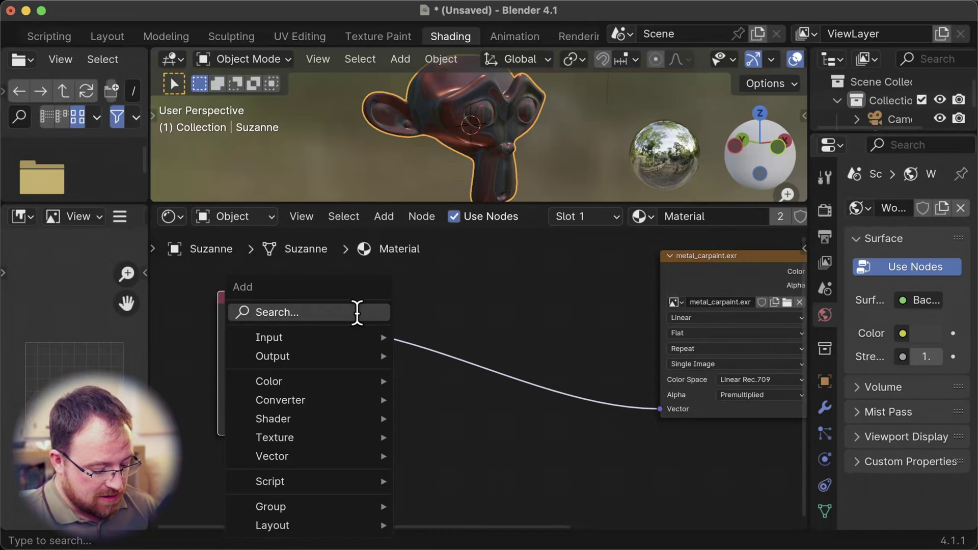
type("v")
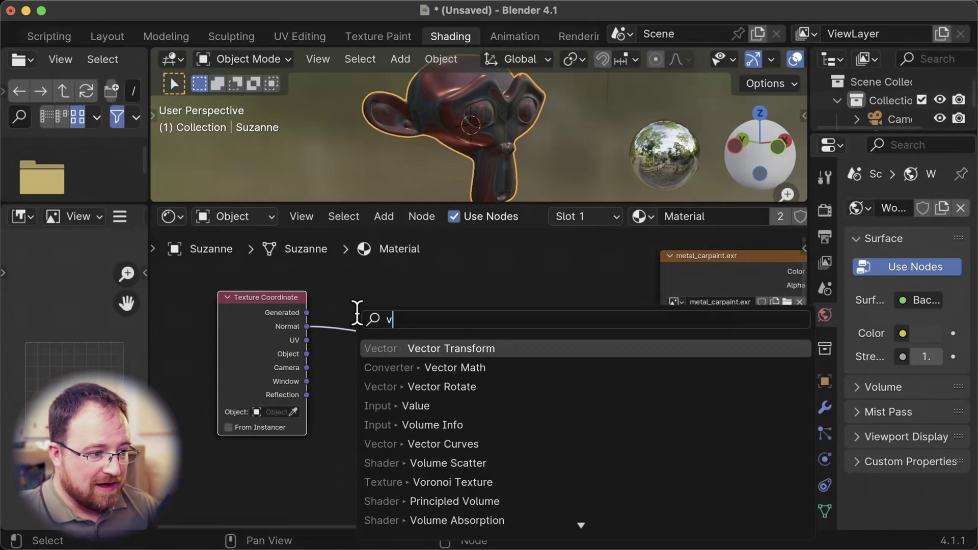
type("ector")
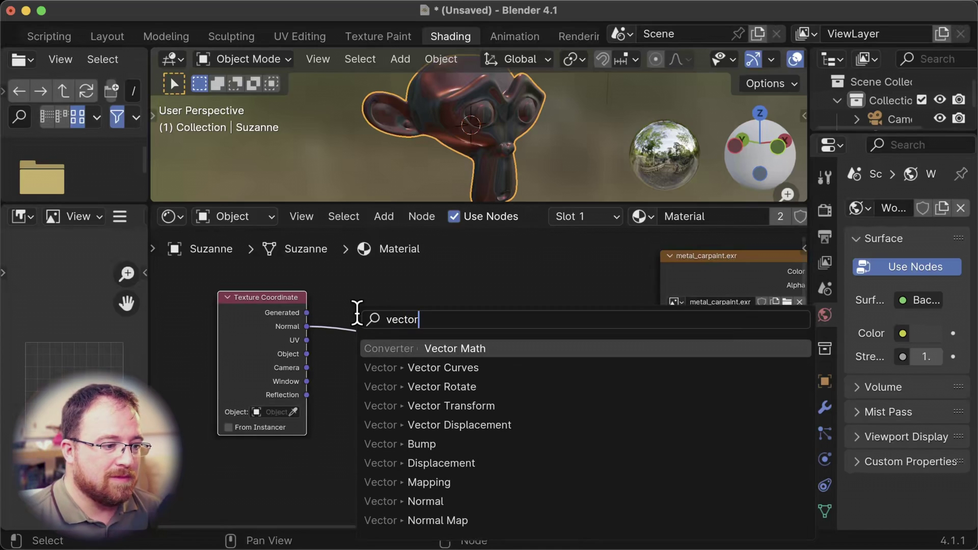
type(" Tr")
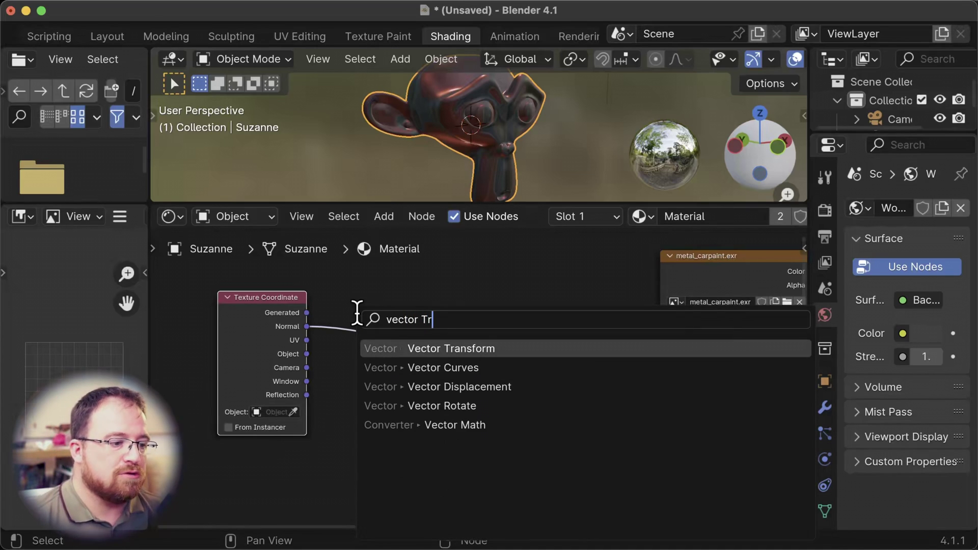
Step: Insert a Vector Transform on the Normal link, type Normal, converting from Object to Camera space
key("Return")
left_click(357, 300)
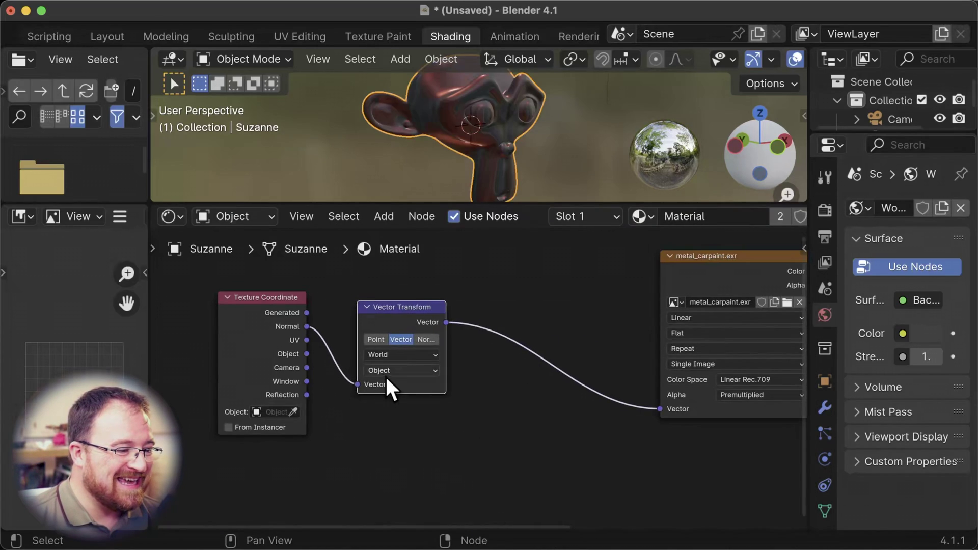
left_click(431, 341)
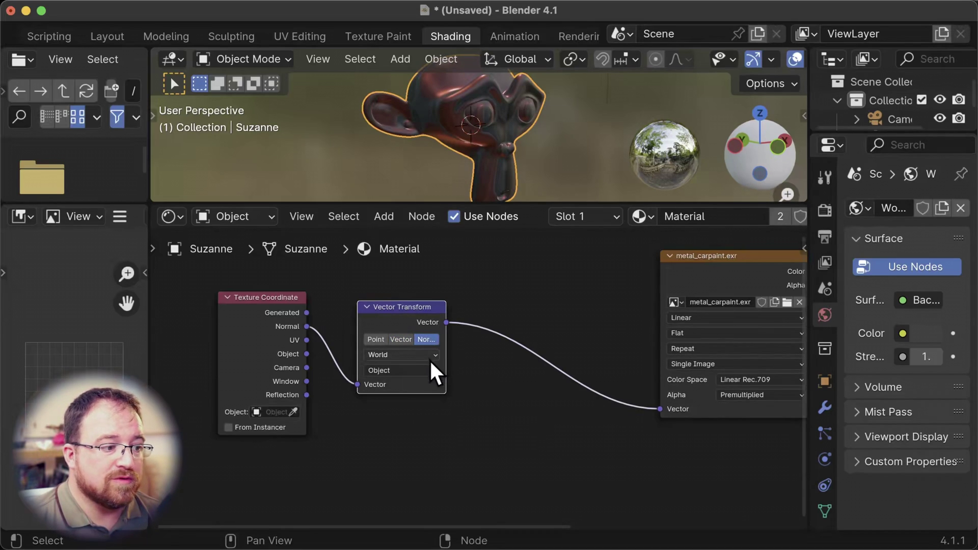
left_click(431, 355)
left_click(419, 399)
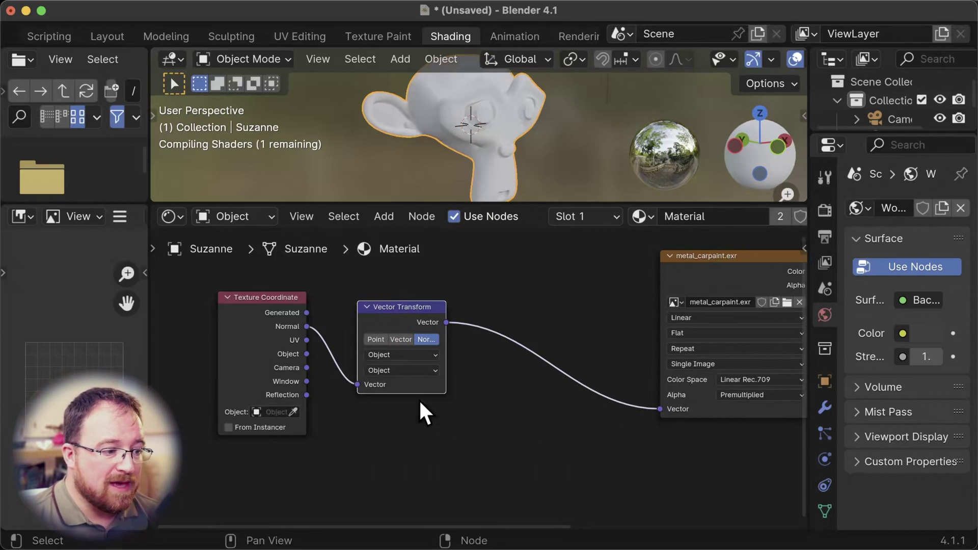
left_click(432, 370)
left_click(409, 429)
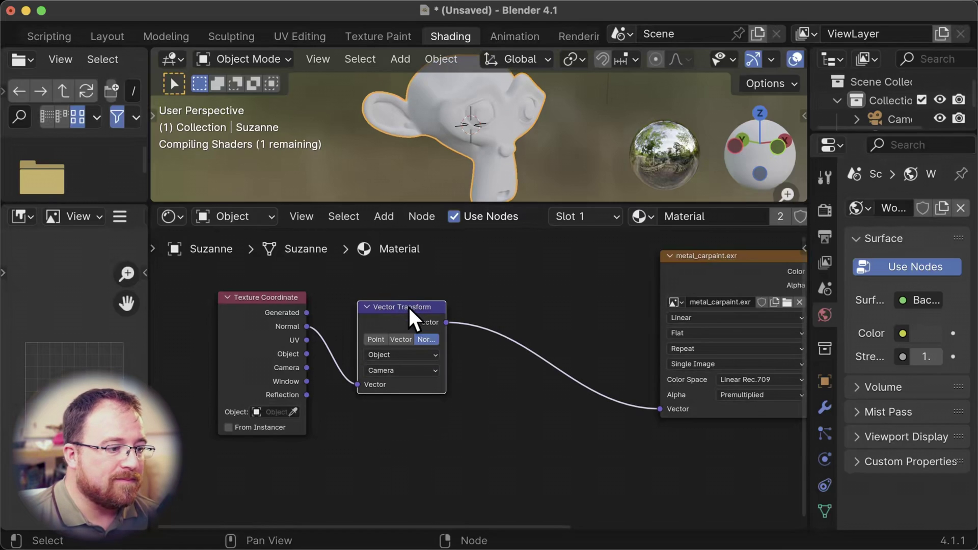
left_click_drag(409, 305, 384, 304)
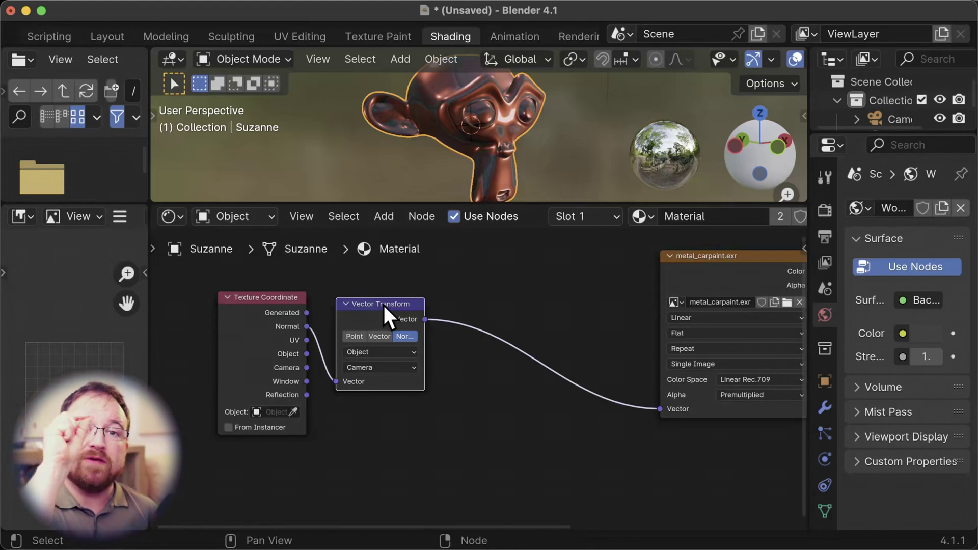
Step: Insert a Mapping node on the link just before the carpaint image texture
key("shift+a")
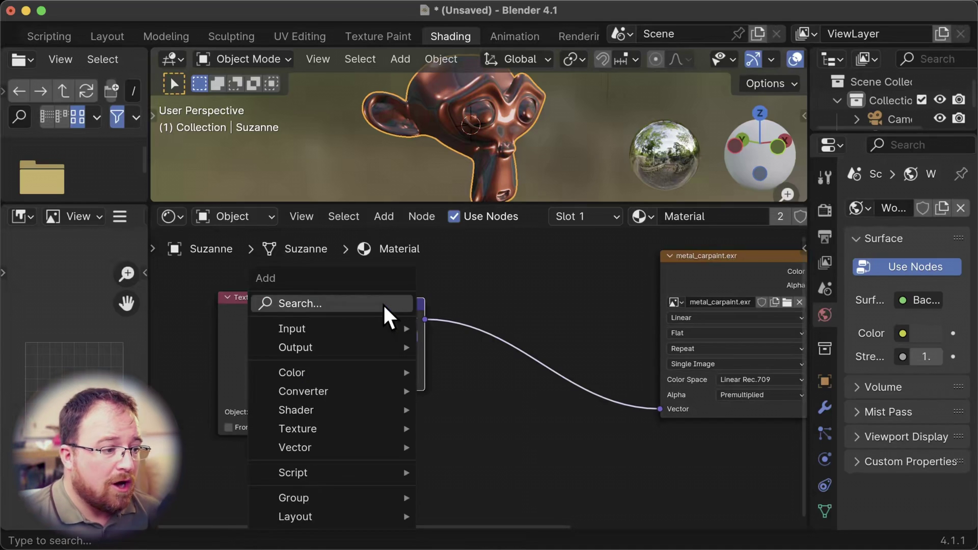
left_click(383, 303)
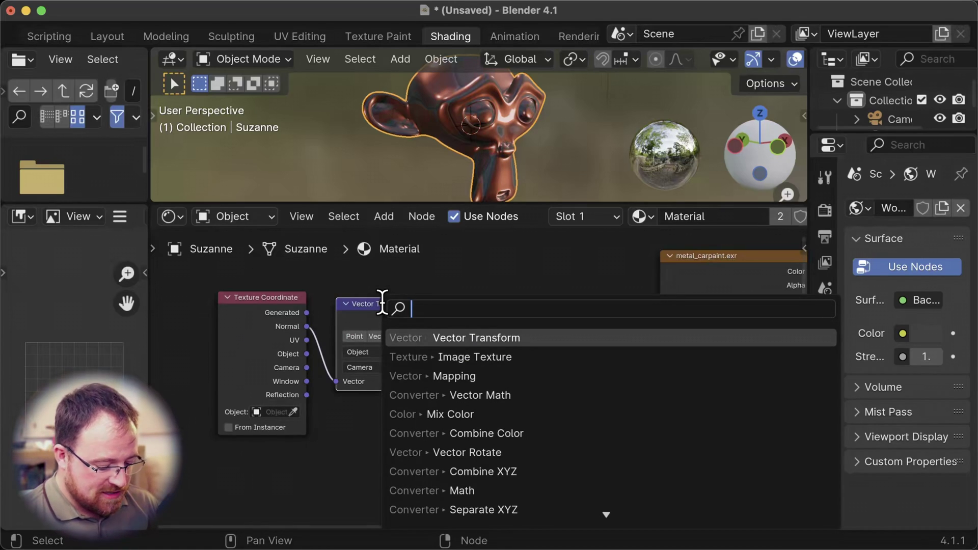
type("mapp")
key("Return")
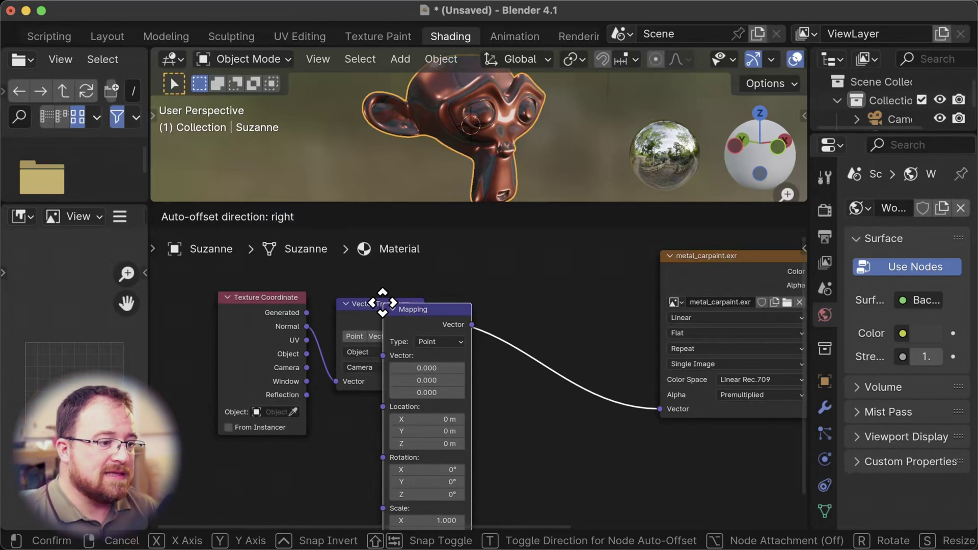
left_click(481, 273)
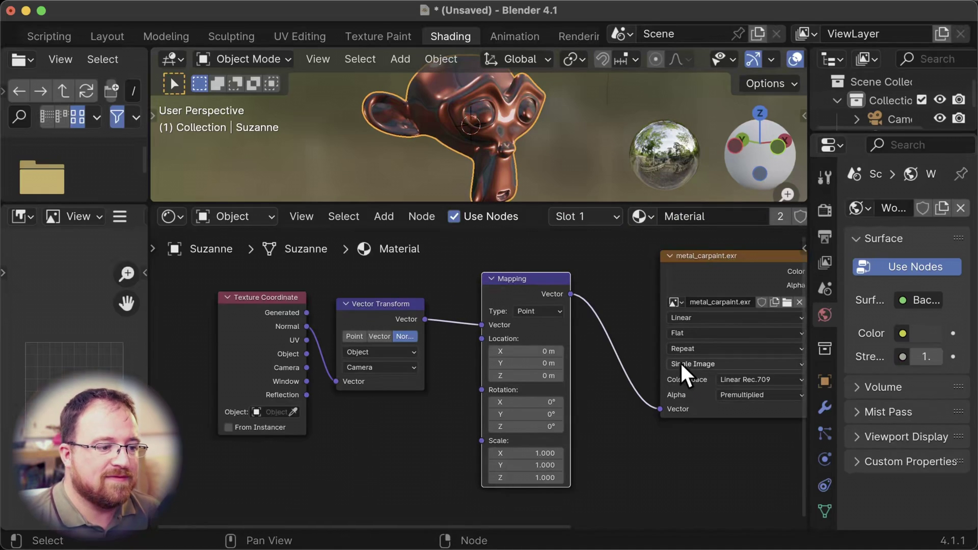
Step: Set the Mapping Location X and Y to 0.5 m and Scale X and Y to 0.5
left_click_drag(561, 364, 525, 352)
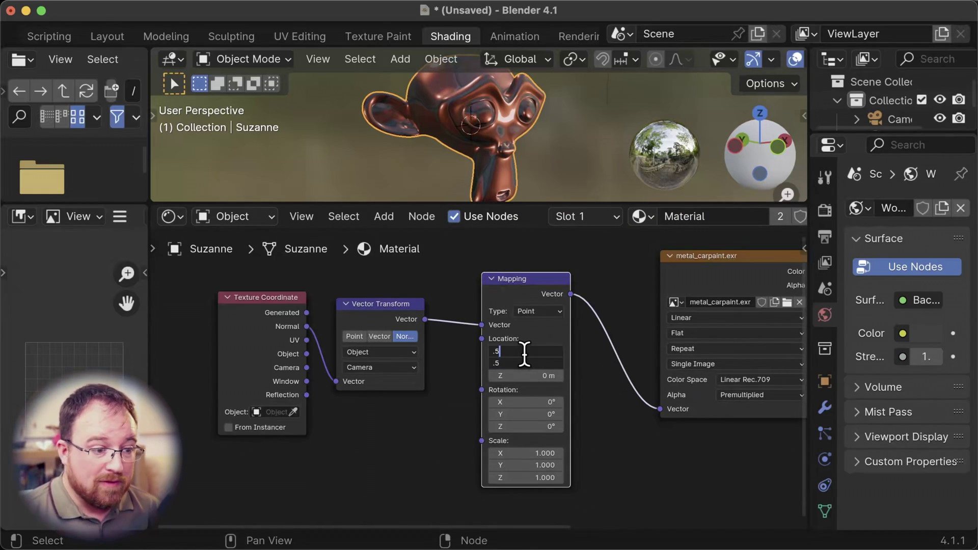
type(".5")
key("Return")
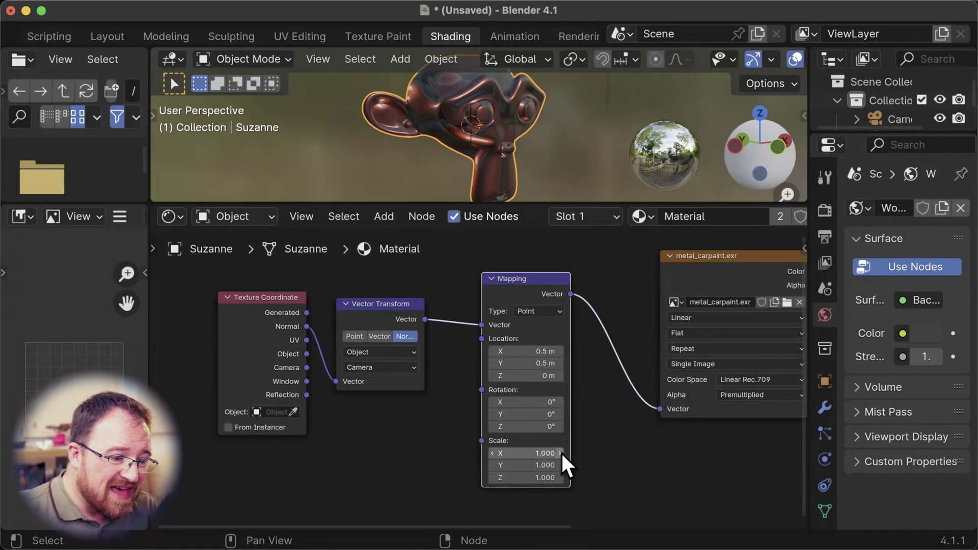
left_click_drag(563, 463, 546, 451)
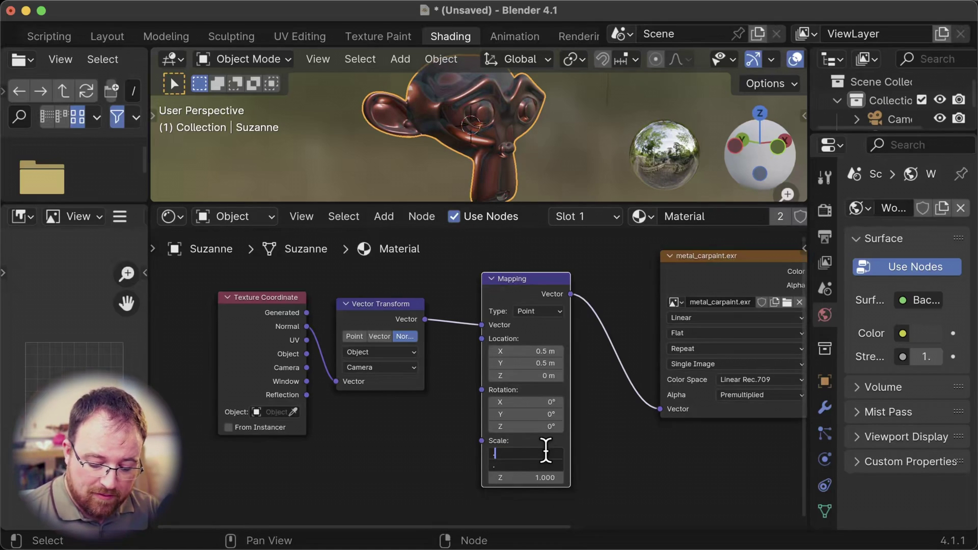
type(".5")
key("Return")
scroll(558, 151, "down", 2)
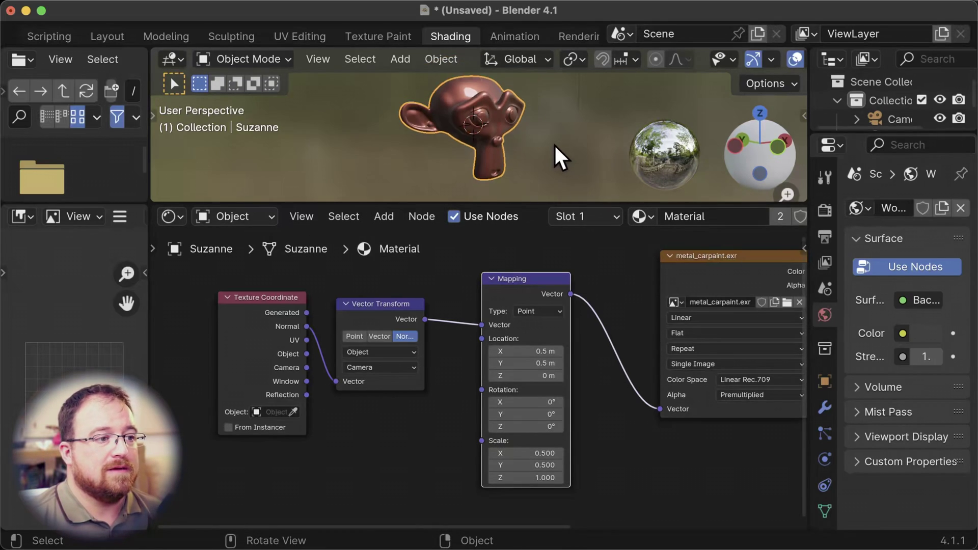
Step: Enlarge the 3D view and show Suzanne in Solid shading with the built-in copper MatCap
scroll(535, 160, "up", 2)
left_click_drag(565, 204, 565, 508)
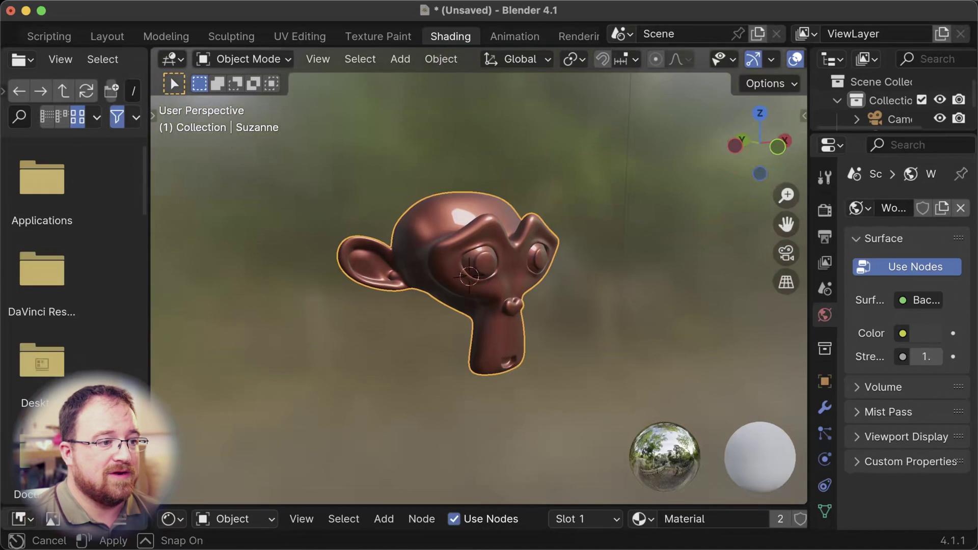
middle_click_drag(585, 262, 443, 288)
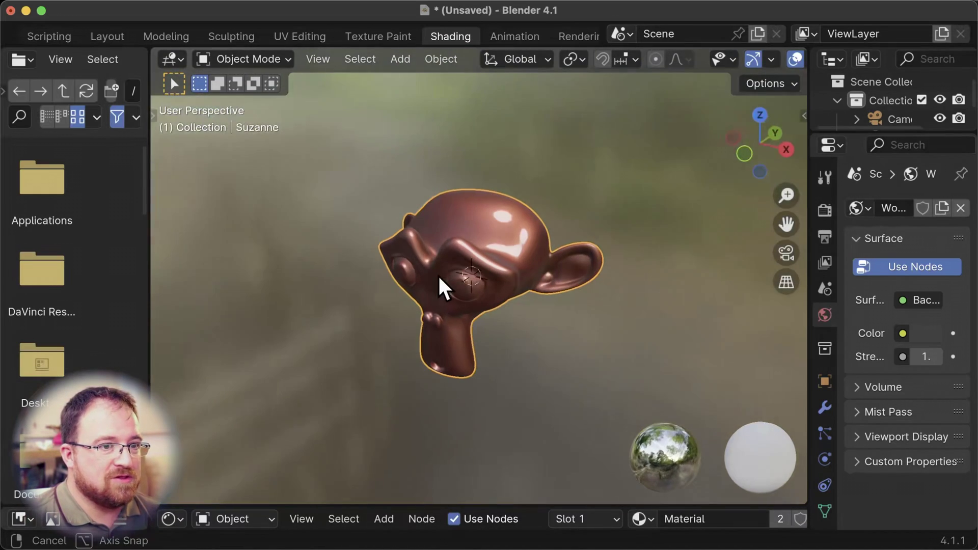
scroll(749, 62, "down", 5)
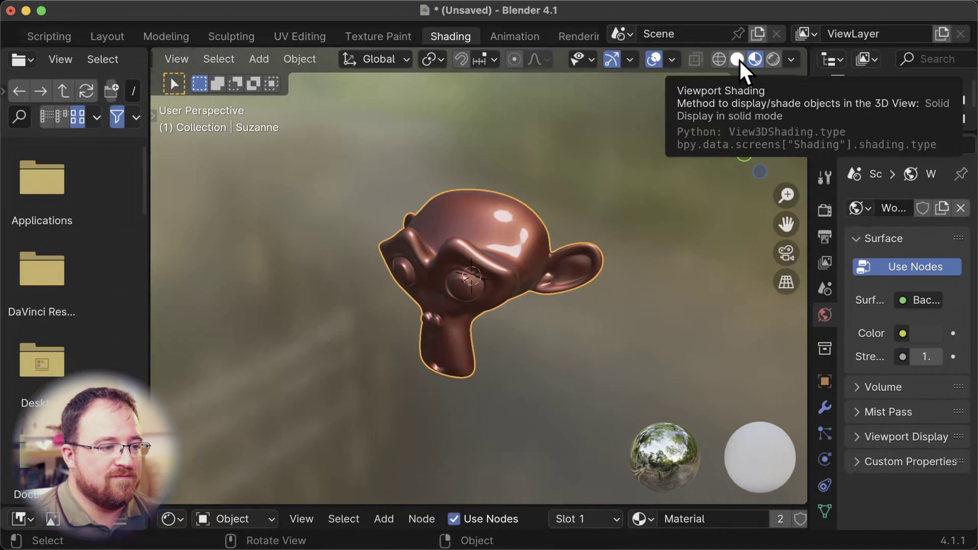
left_click(738, 61)
left_click(791, 60)
left_click(783, 192)
left_click(775, 149)
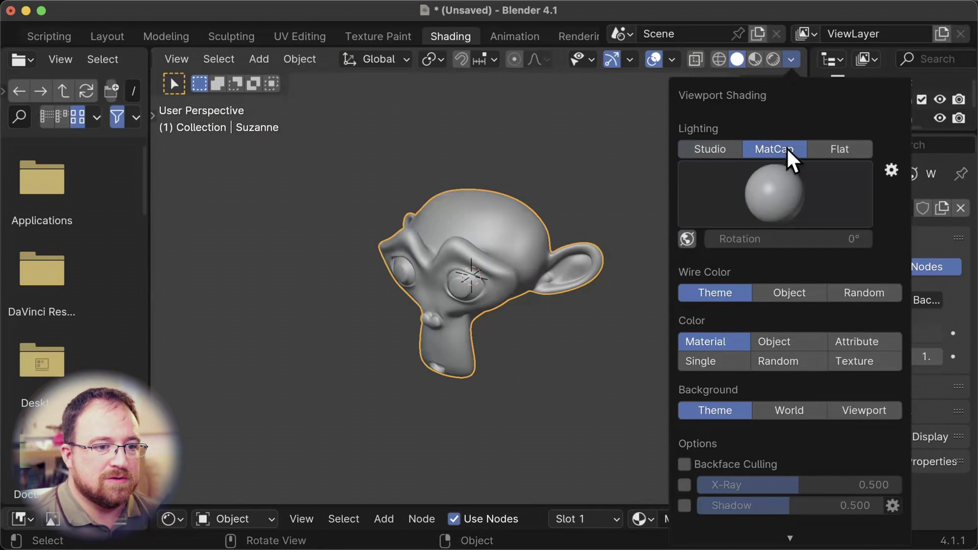
left_click(786, 200)
left_click(779, 372)
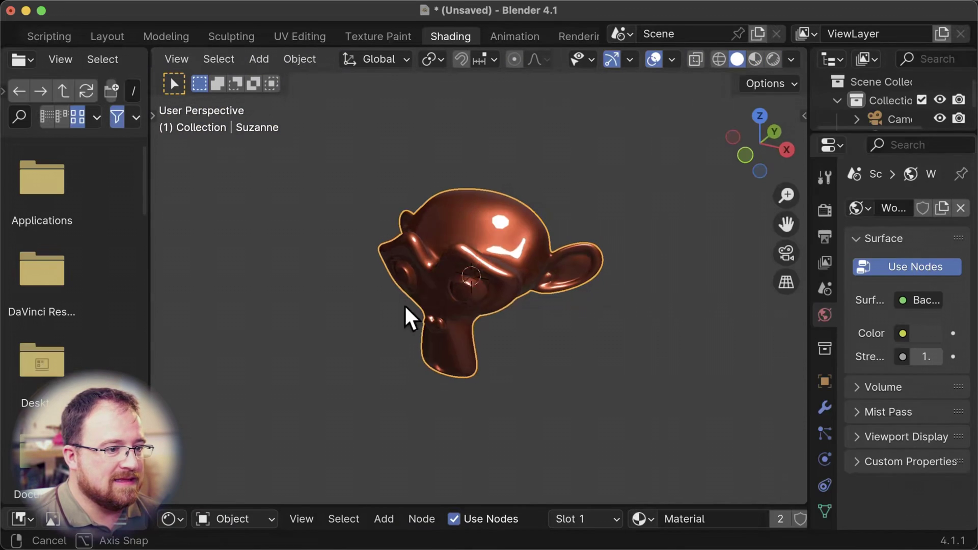
mouse_move(410, 318)
middle_mouse_down()
mouse_move(540, 345)
mouse_move(500, 338)
middle_mouse_up()
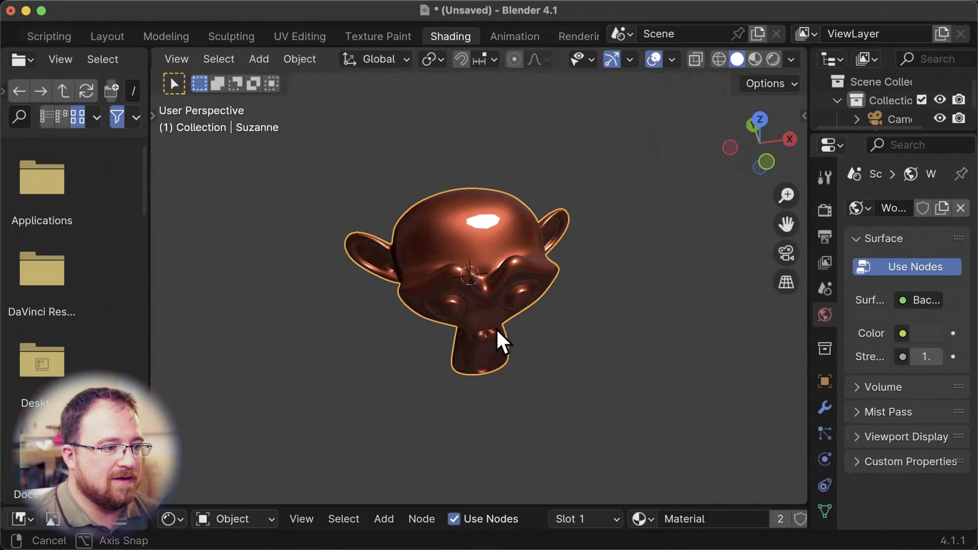
Step: Compare Suzanne in Material Preview, Solid MatCap and Rendered shading, ending in Rendered
left_click(755, 60)
mouse_move(655, 356)
middle_mouse_down()
mouse_move(528, 262)
mouse_move(683, 244)
middle_mouse_up()
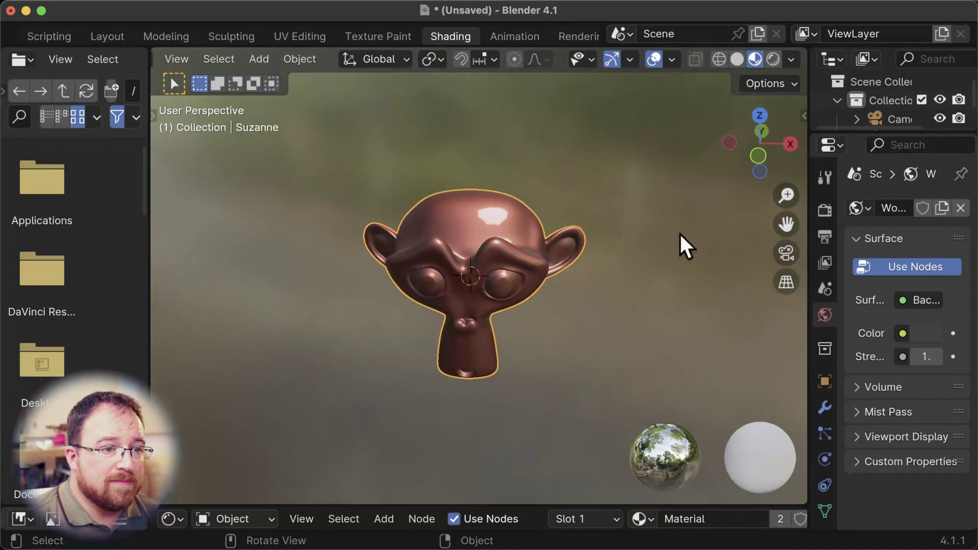
left_click(737, 60)
mouse_move(537, 274)
middle_mouse_down()
mouse_move(644, 273)
mouse_move(486, 279)
middle_mouse_up()
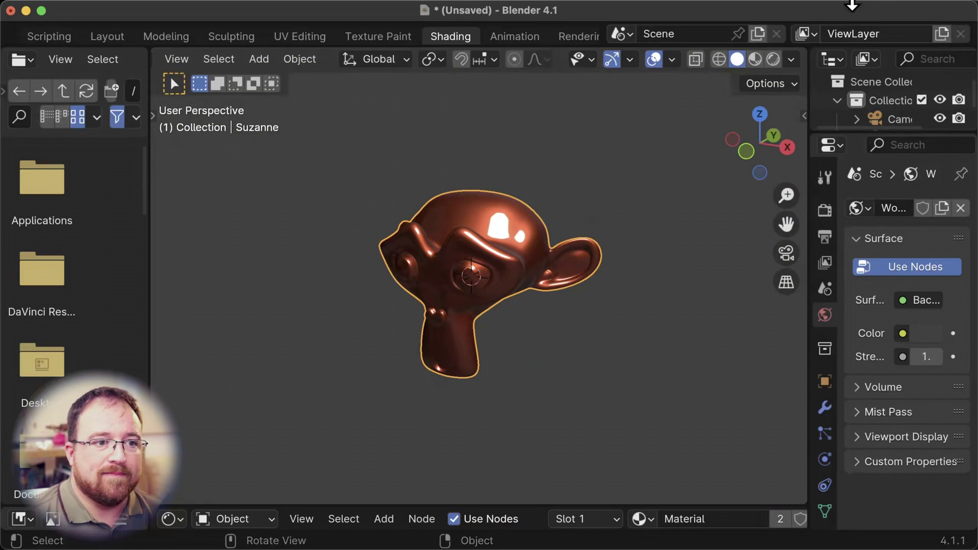
left_click(773, 60)
mouse_move(542, 337)
middle_mouse_down()
mouse_move(555, 448)
mouse_move(674, 345)
mouse_move(459, 286)
mouse_move(542, 385)
middle_mouse_up()
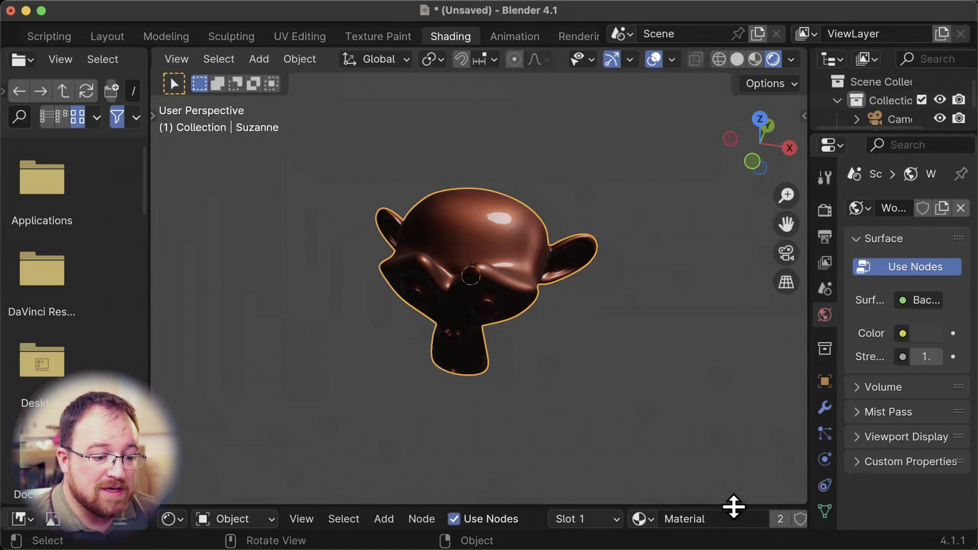
Step: Group the Texture Coordinate, Vector Transform and Mapping nodes into one node group
left_click_drag(734, 507, 735, 224)
key("b")
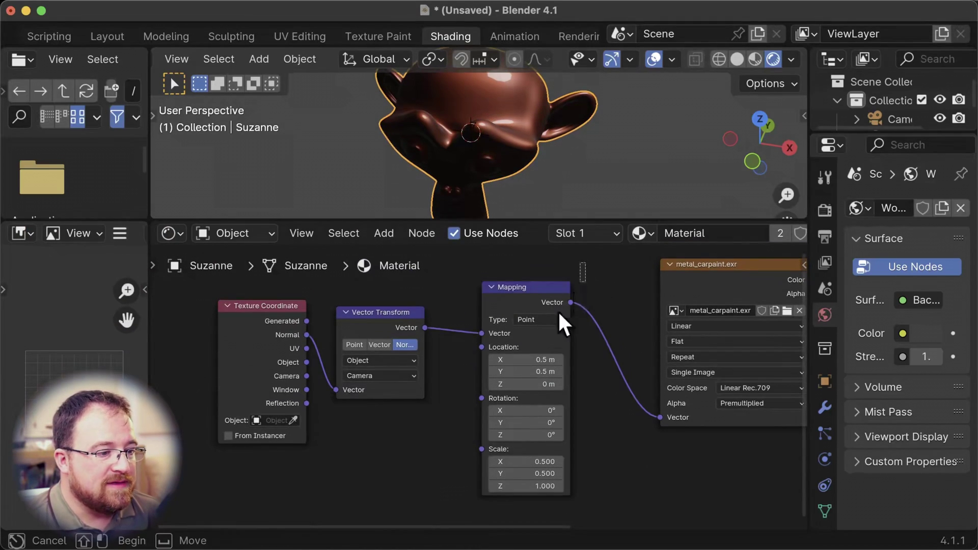
left_click_drag(564, 316, 258, 507)
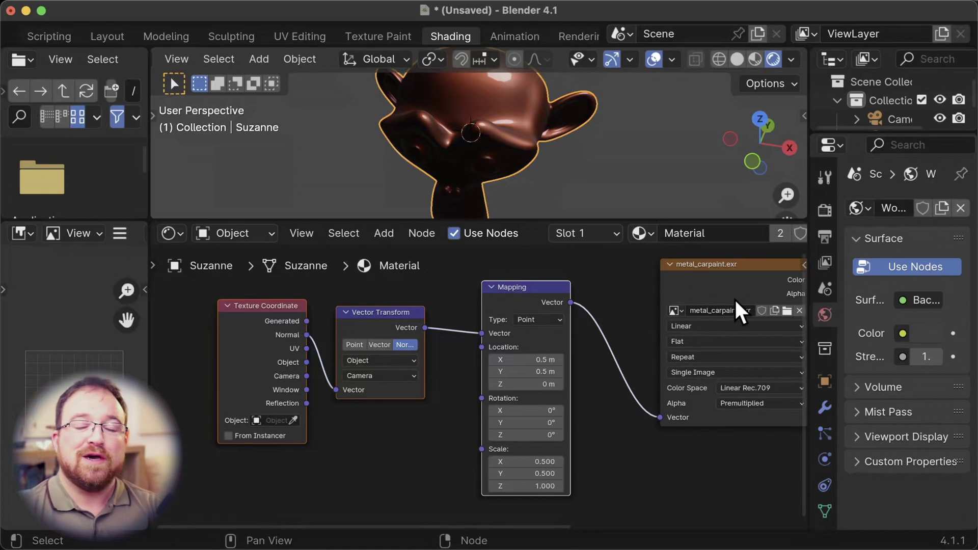
left_click_drag(632, 290, 236, 463)
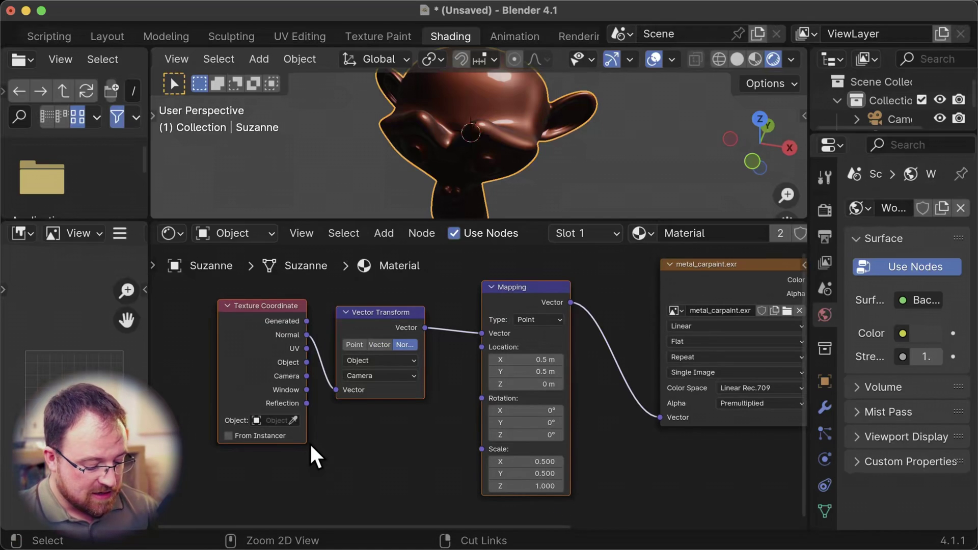
key("ctrl+g")
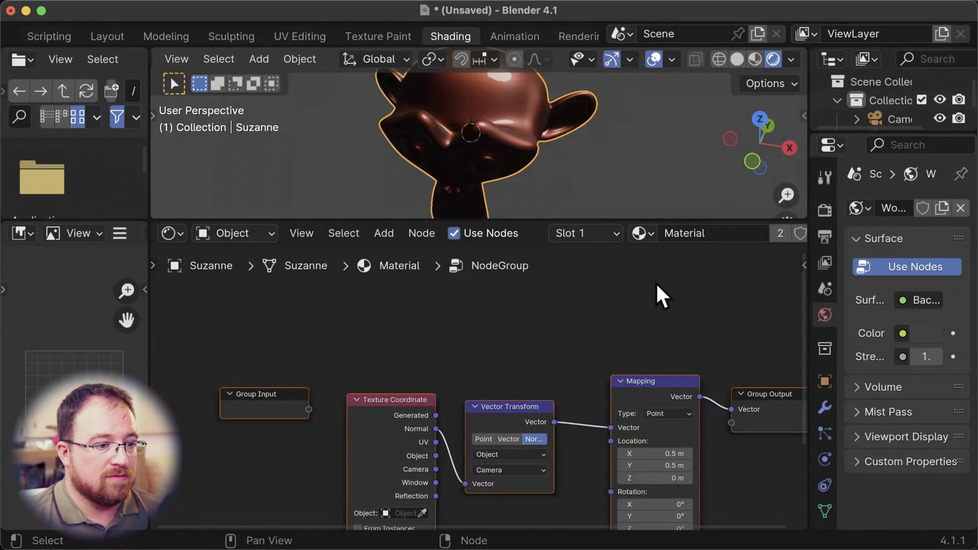
key("Tab")
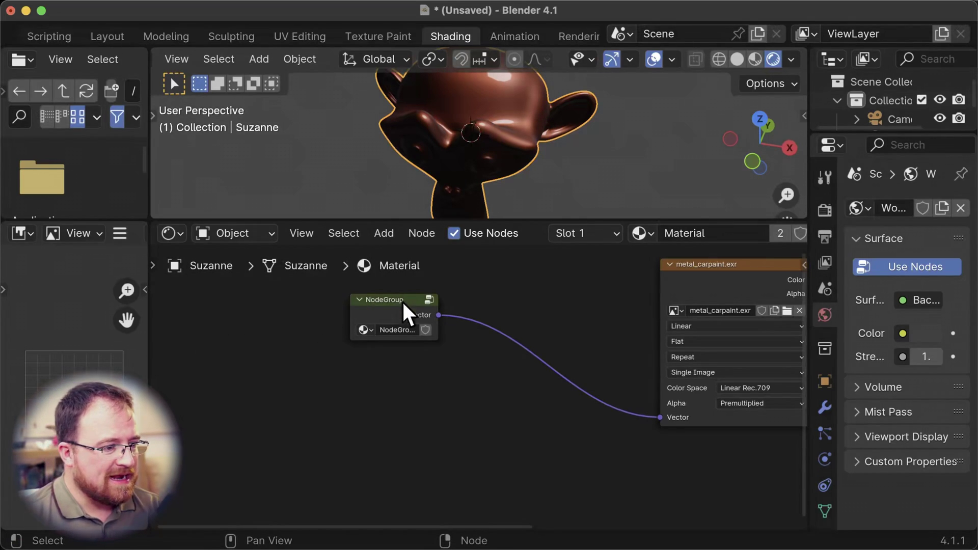
Step: Label the group node MatCap and rename its node group MatCap
left_click(393, 321)
right_click(393, 321)
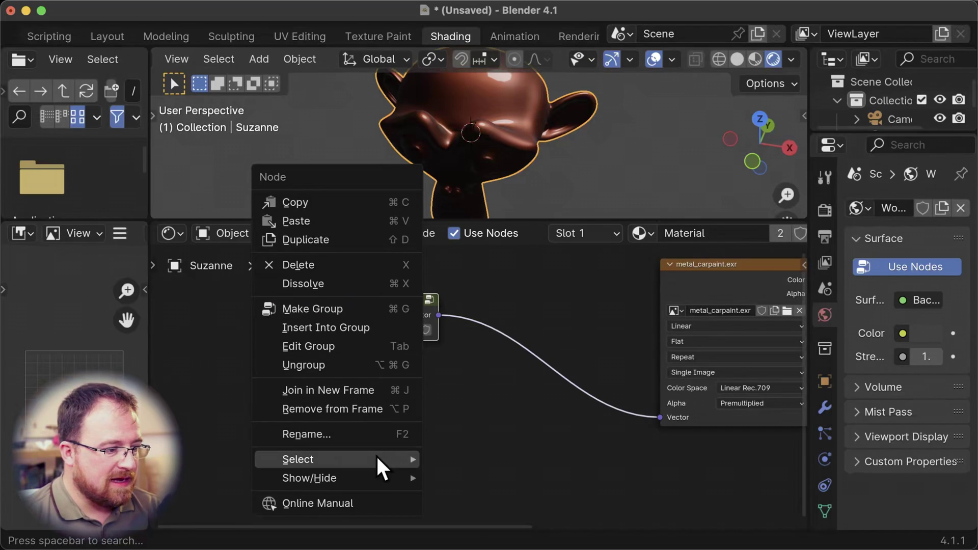
left_click(378, 434)
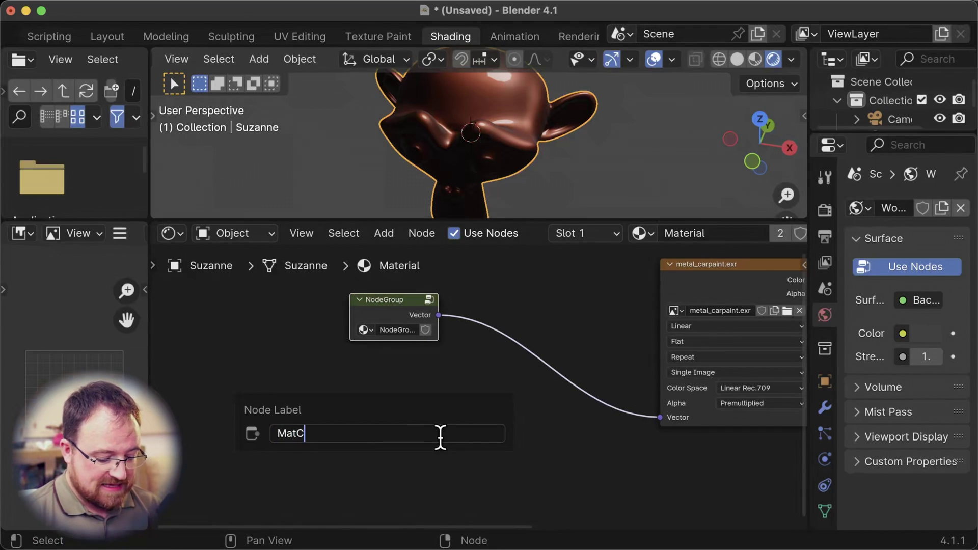
key("Return")
double_click(403, 328)
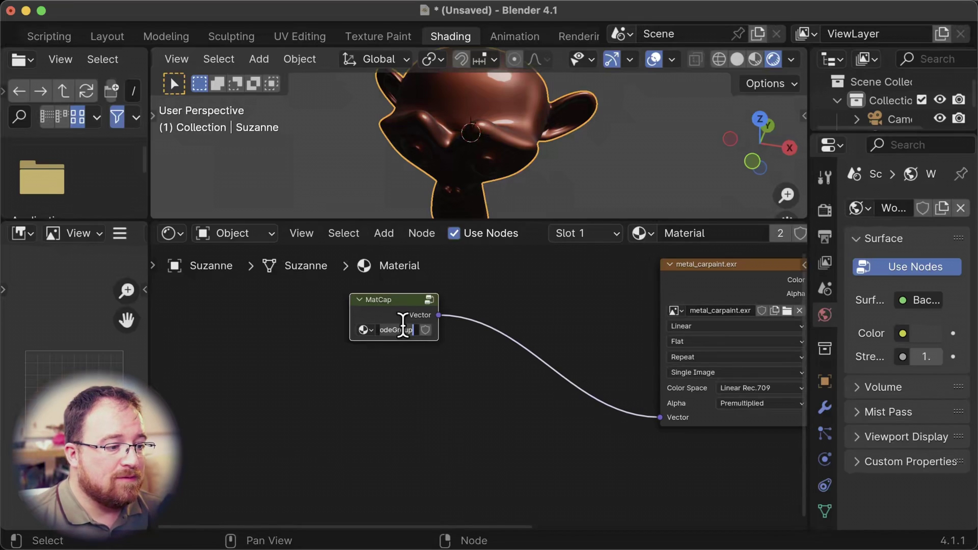
type("MatCap")
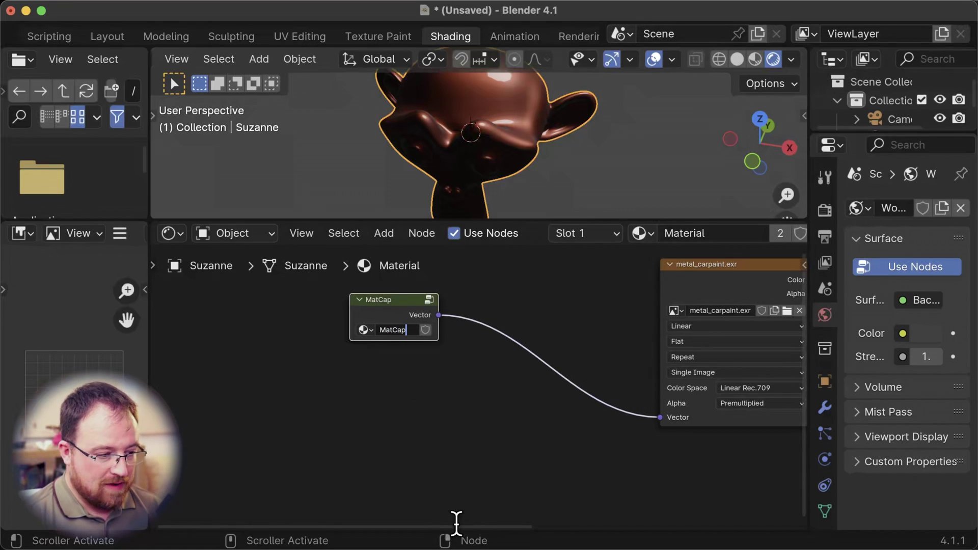
key("Return")
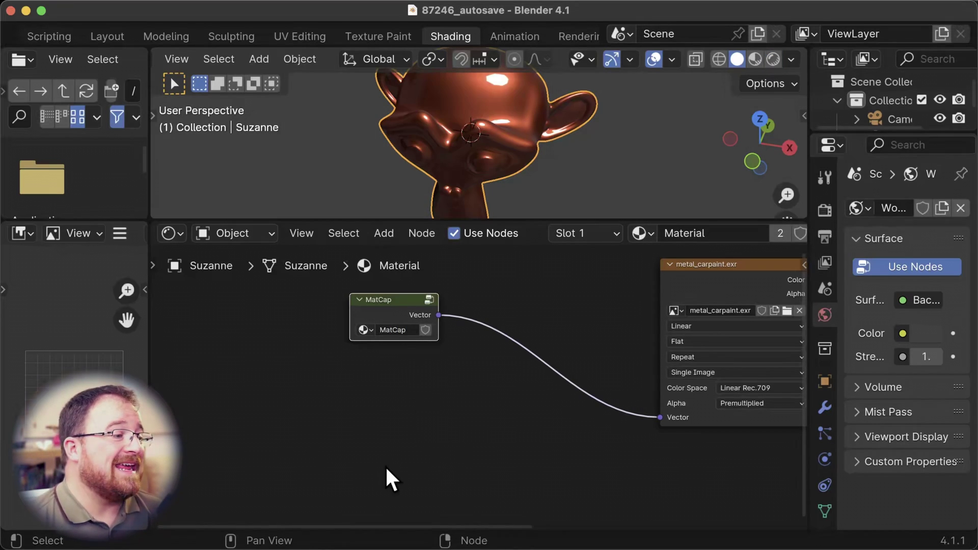
Step: Turn the lower-left area into an Asset Browser showing the Unassigned catalog
left_click_drag(148, 378, 454, 387)
left_click(21, 234)
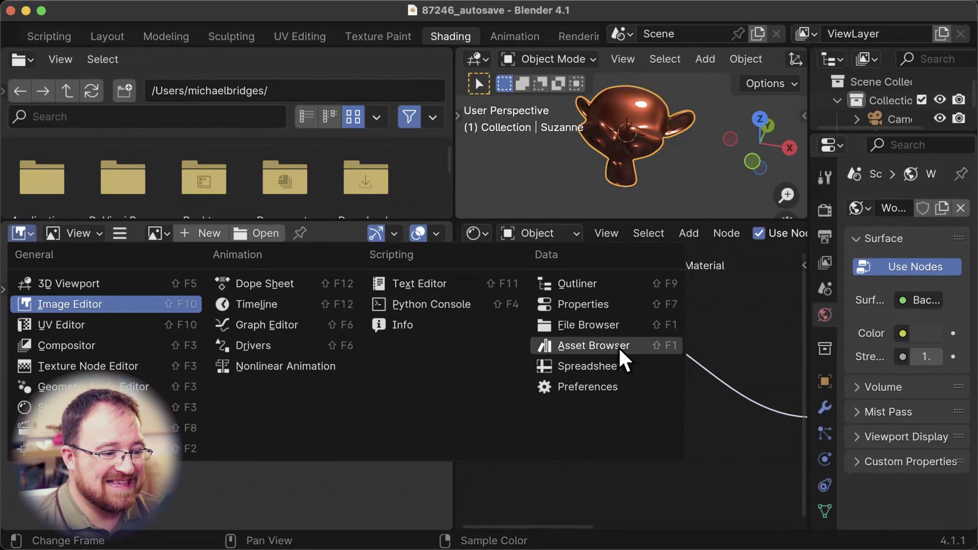
left_click(593, 347)
left_click(125, 336)
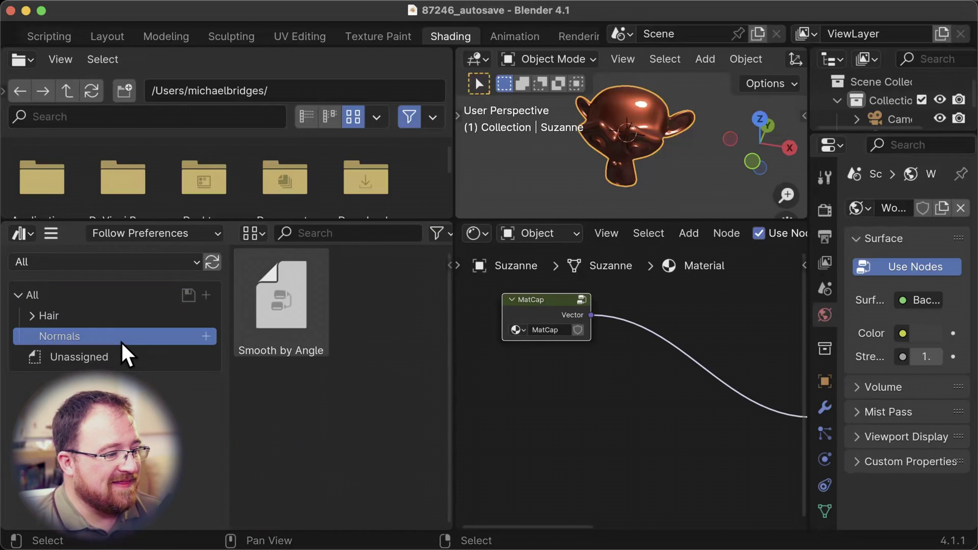
left_click(124, 359)
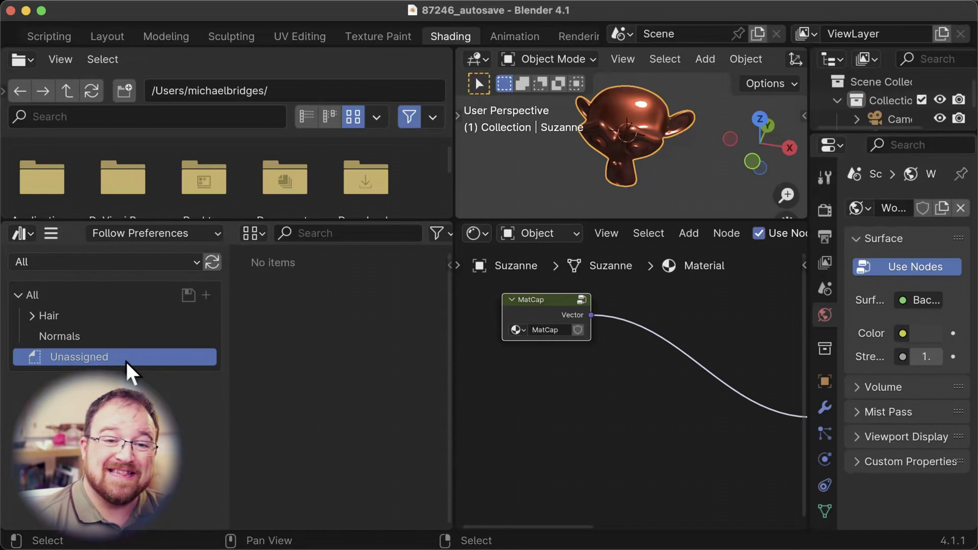
Step: In the Outliner's Blender File view, mark the MatCap node group as an asset
left_click_drag(455, 283, 253, 295)
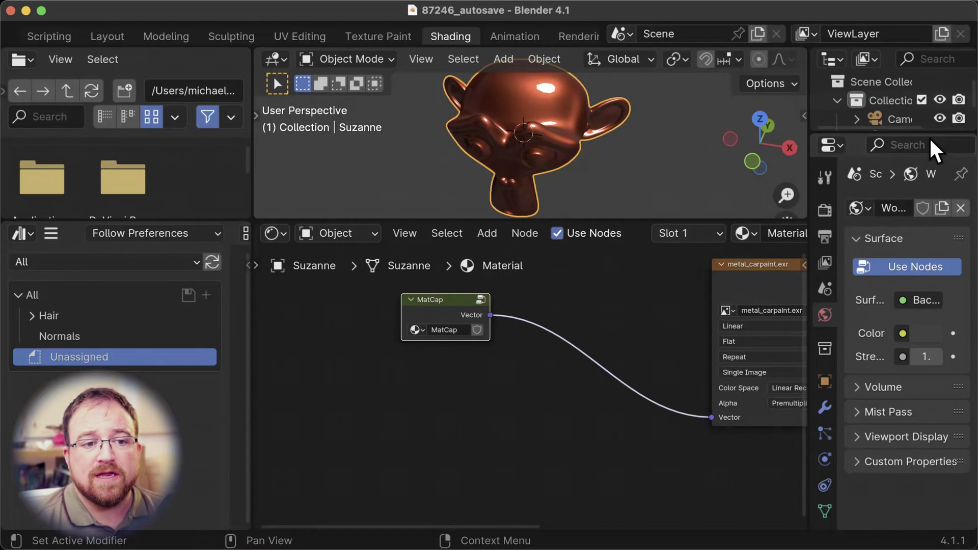
left_click_drag(932, 131, 923, 332)
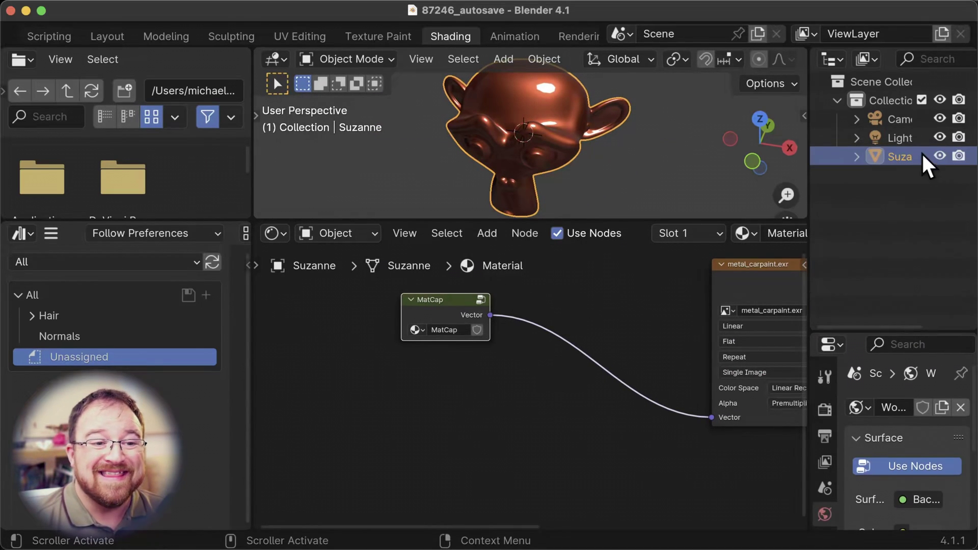
left_click(866, 59)
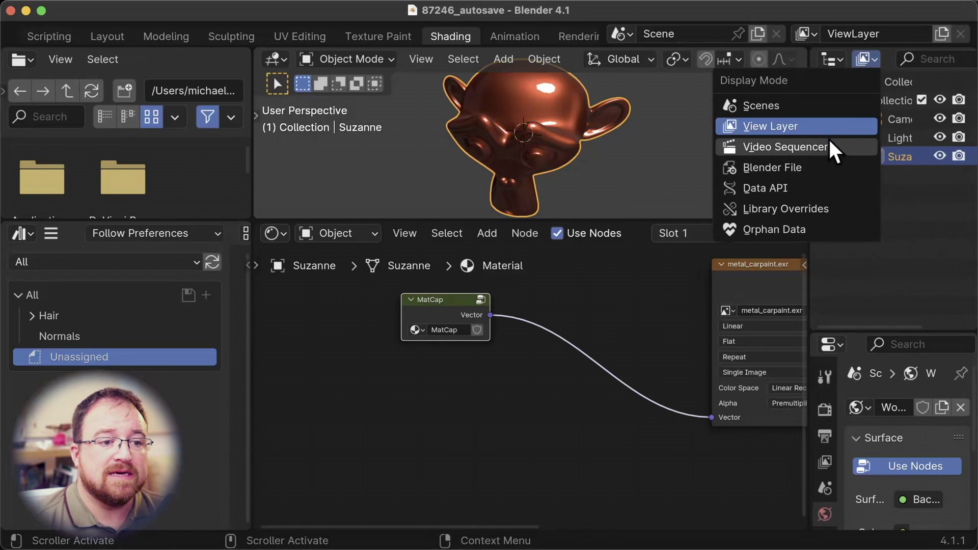
left_click(823, 176)
scroll(848, 209, "down", 2)
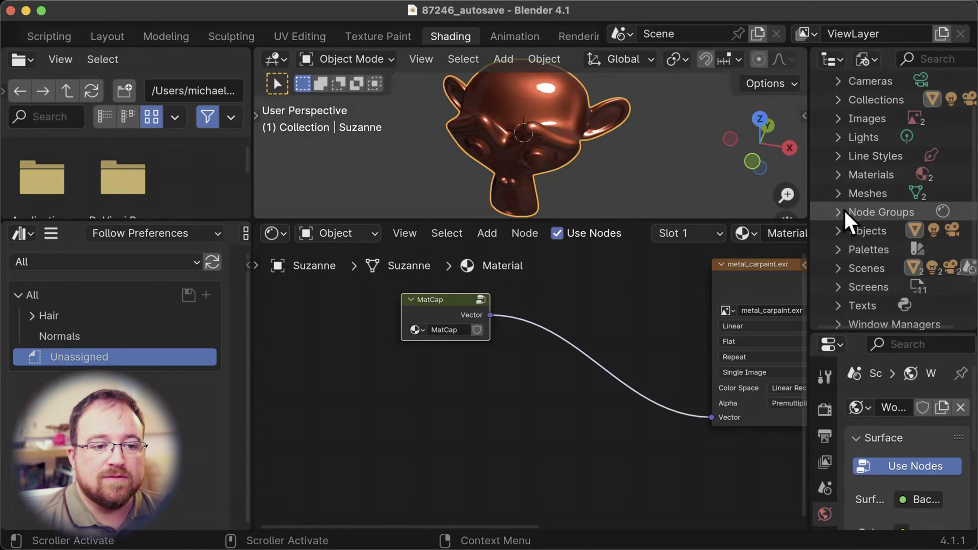
left_click(838, 212)
right_click(928, 240)
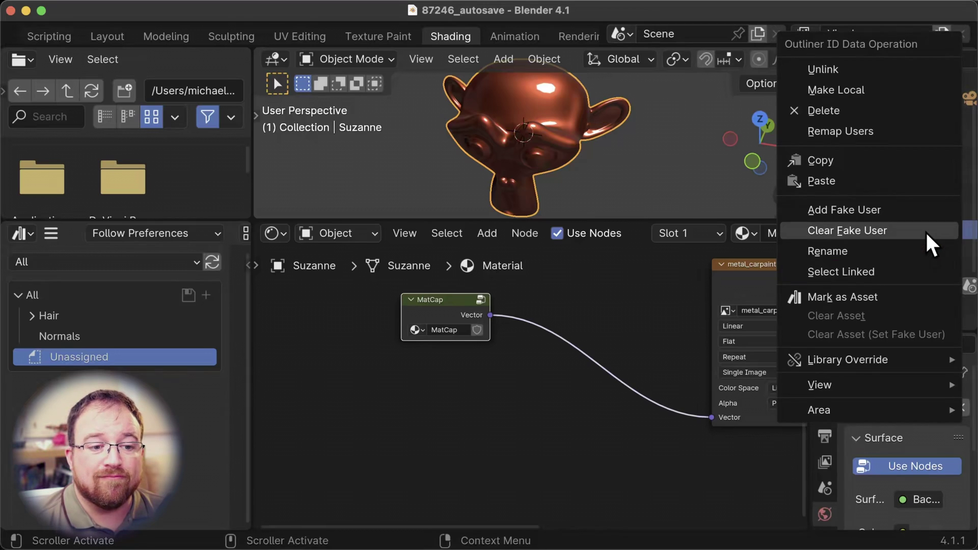
left_click(897, 297)
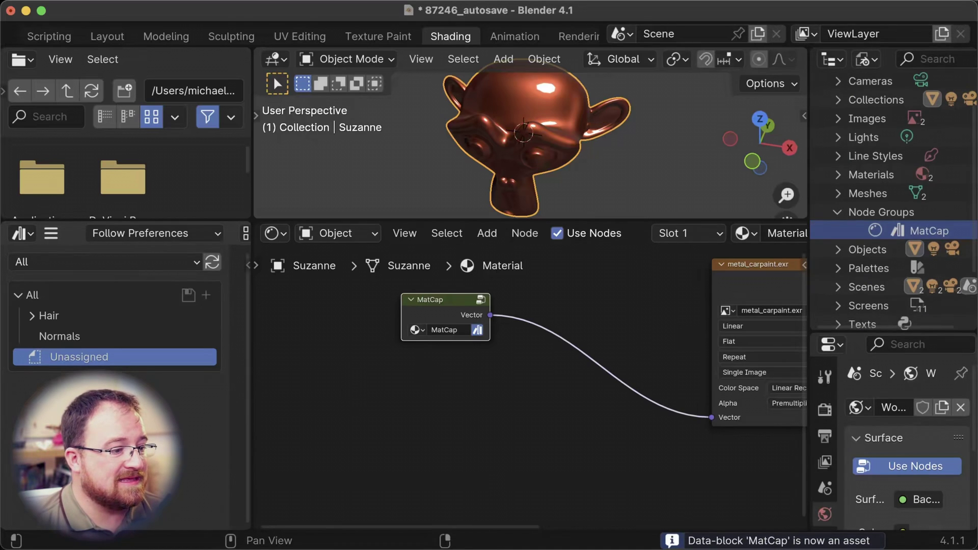
Step: Widen the asset browser and confirm MatCap appears under Unassigned
left_click_drag(248, 328, 453, 331)
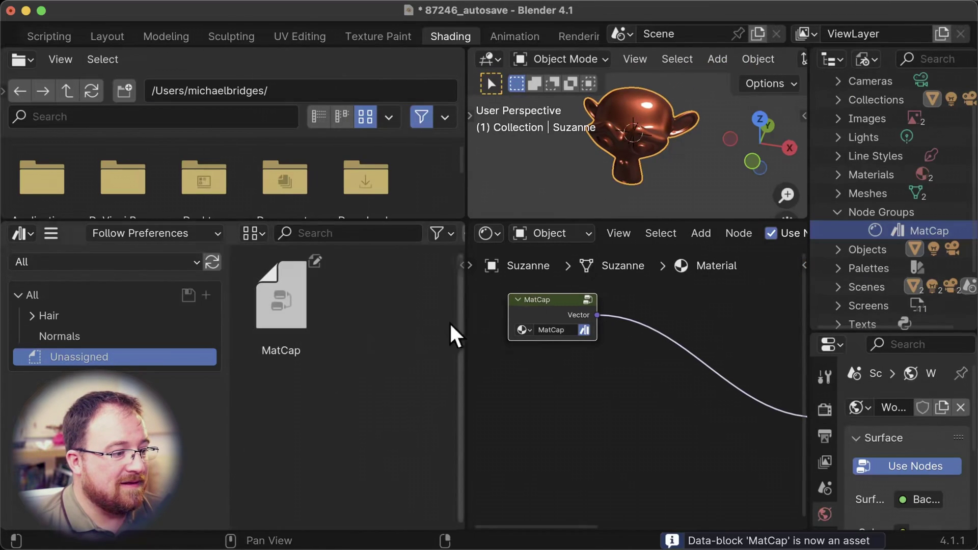
left_click(102, 336)
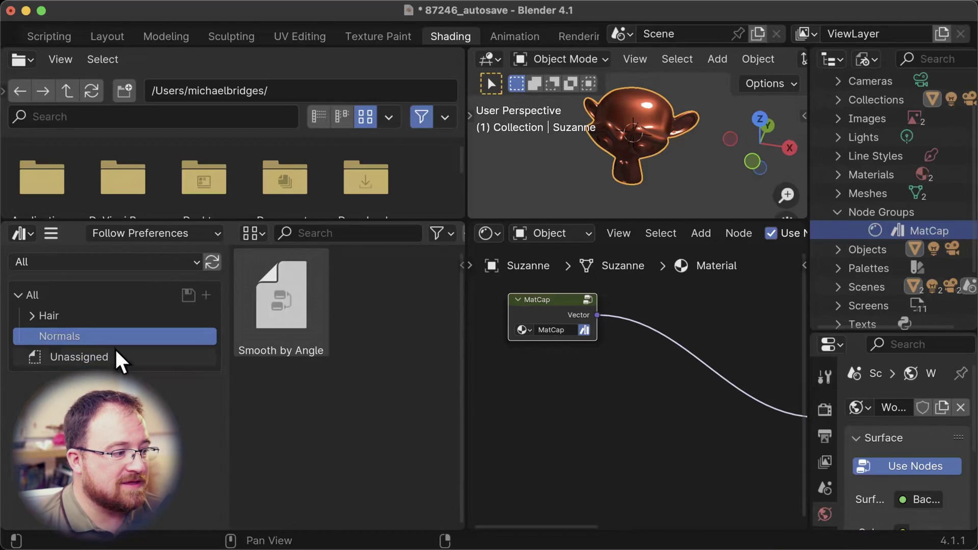
left_click(130, 358)
Step: Load metal_carpaint.exr from the MatCaps folder as the MatCap asset's custom preview
left_click(290, 326)
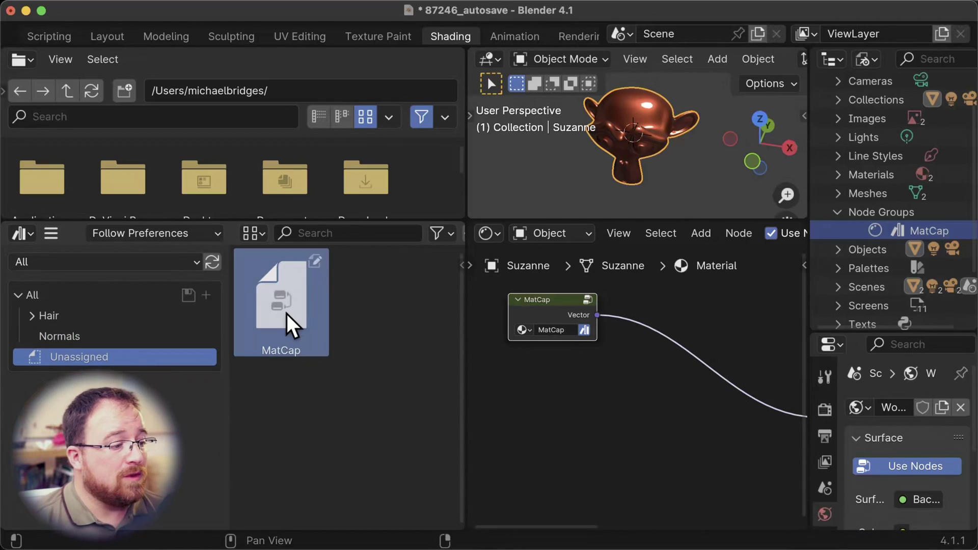
key("n")
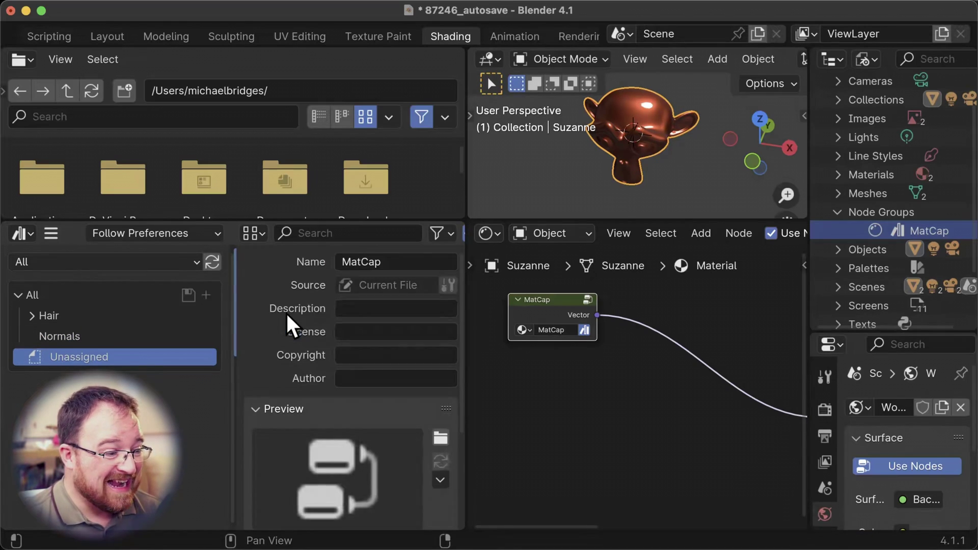
key("n")
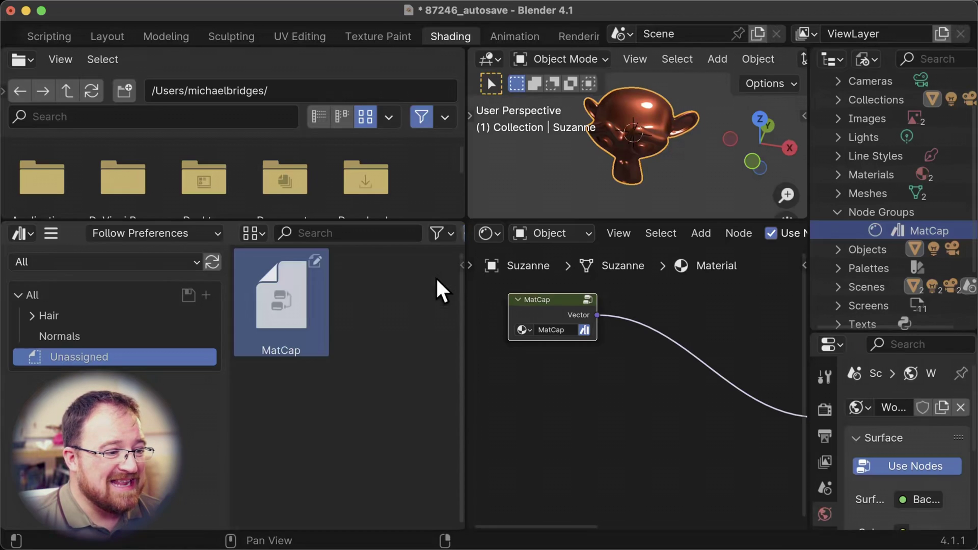
left_click(461, 264)
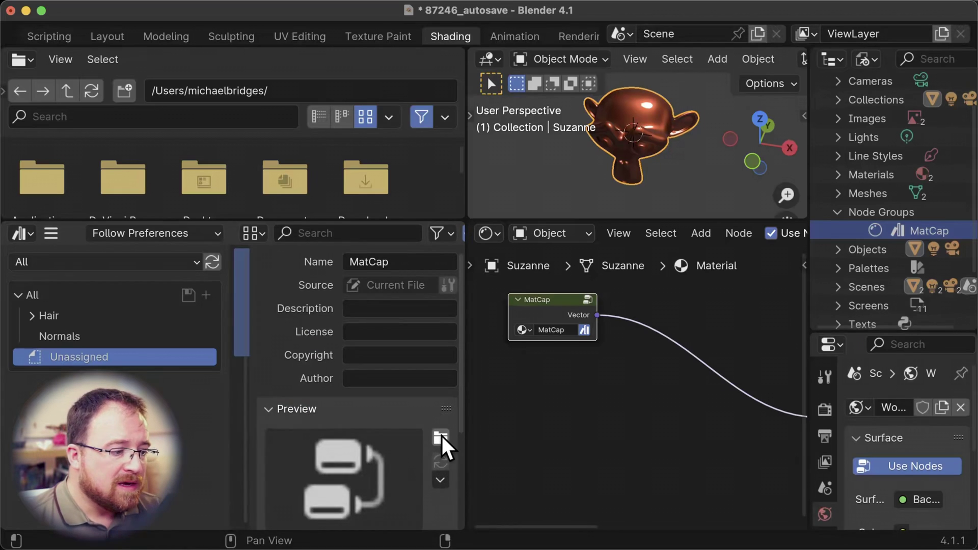
left_click(439, 459)
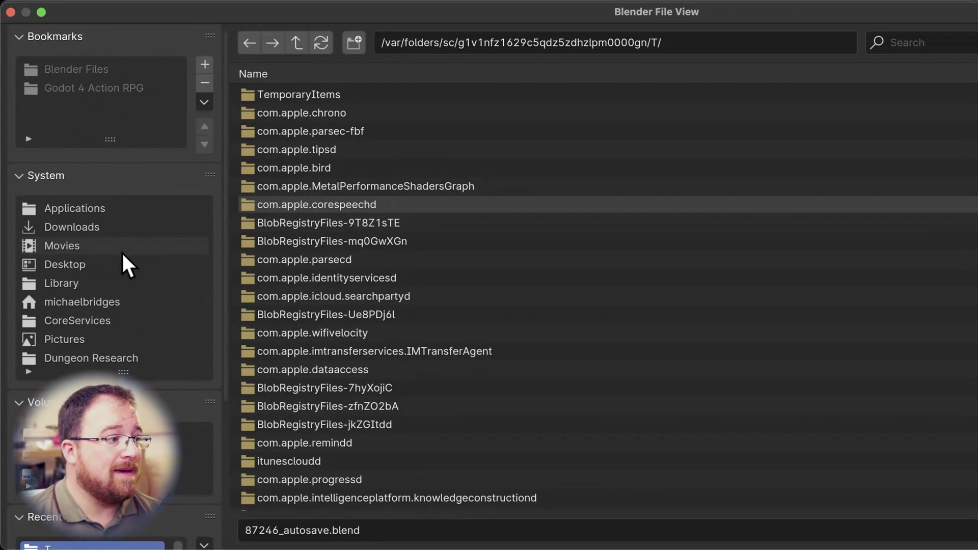
left_click(90, 270)
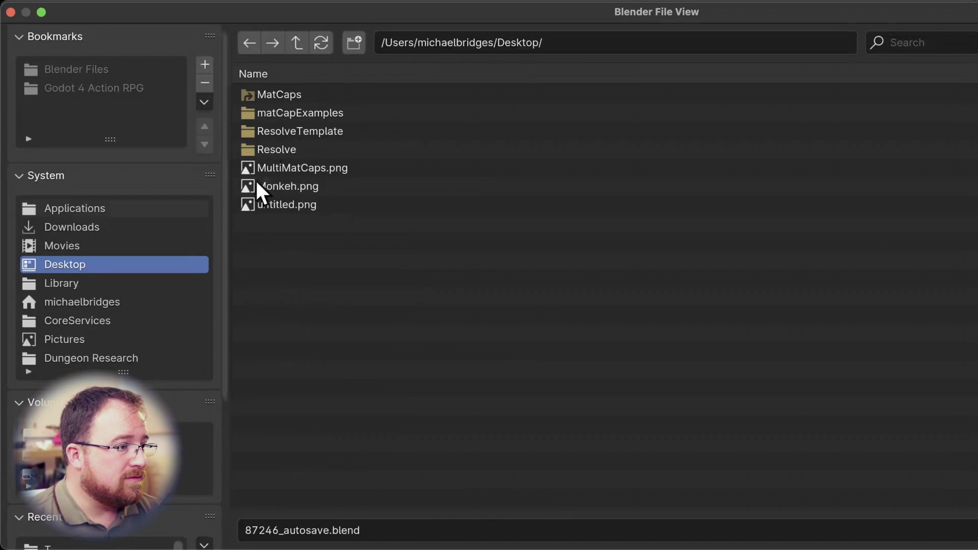
left_click(315, 97)
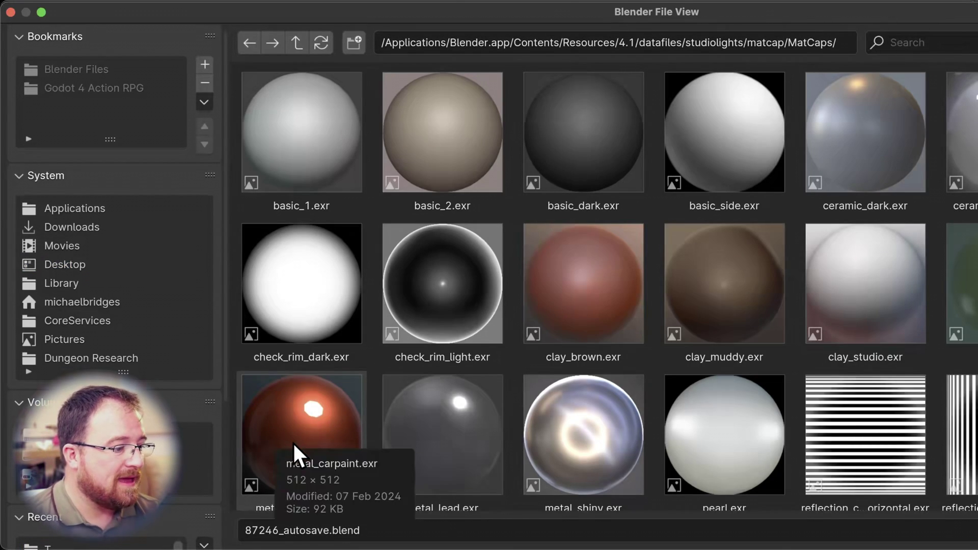
double_click(294, 446)
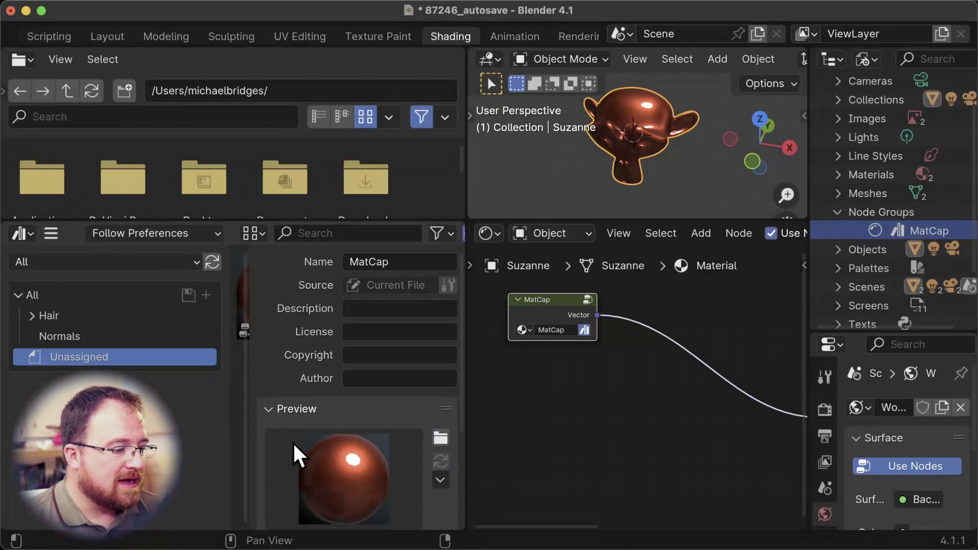
mouse_move(348, 540)
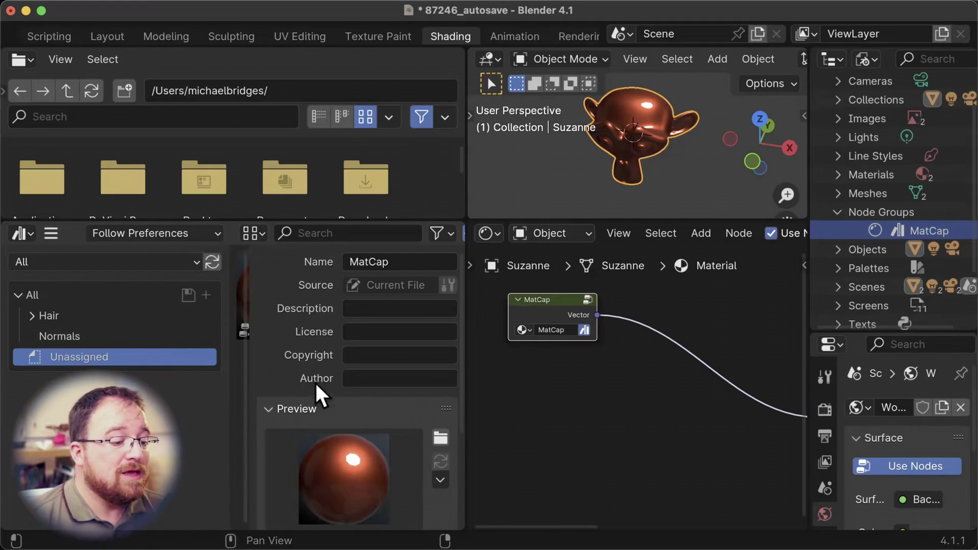
left_click_drag(466, 377, 595, 377)
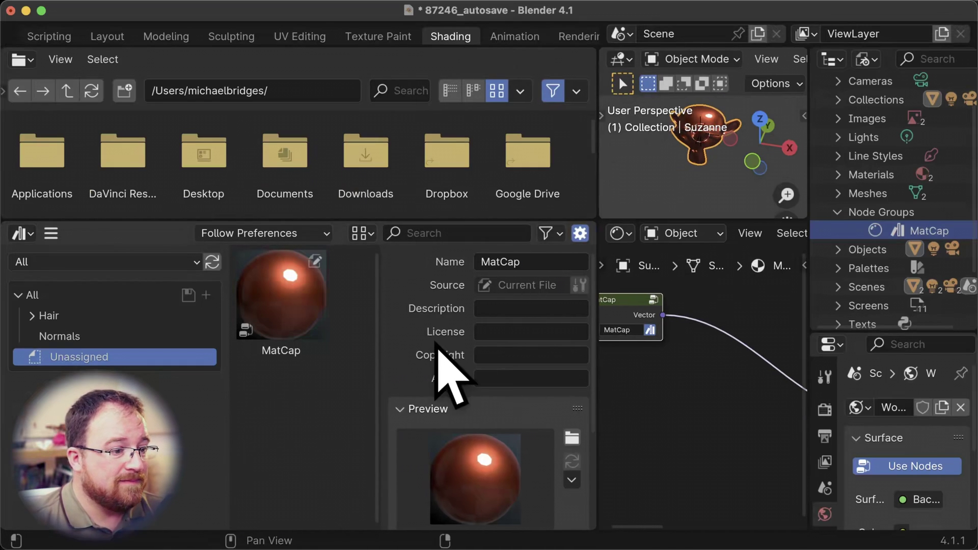
Step: Save As AssetHelper.blend in the MatCaps studiolights folder
scroll(45, 38, "left", 5)
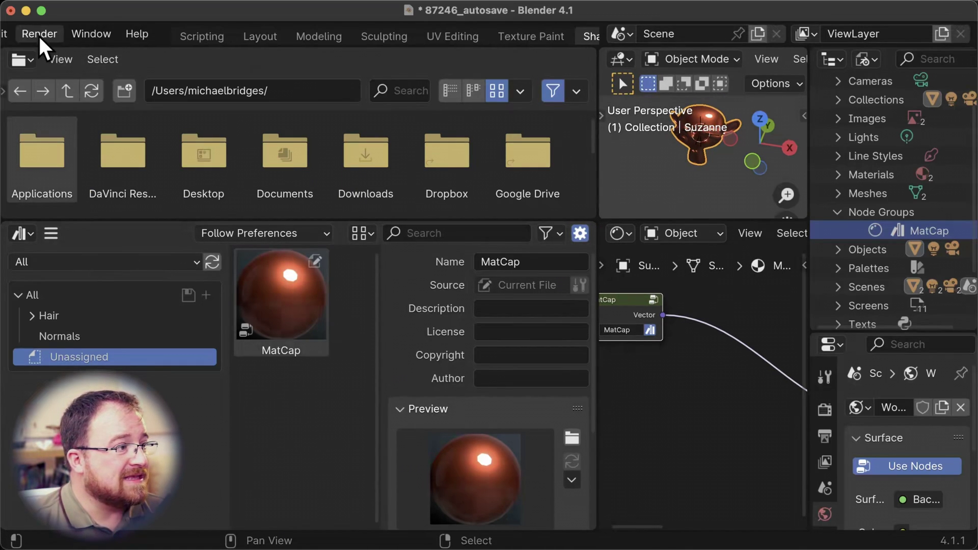
left_click(40, 34)
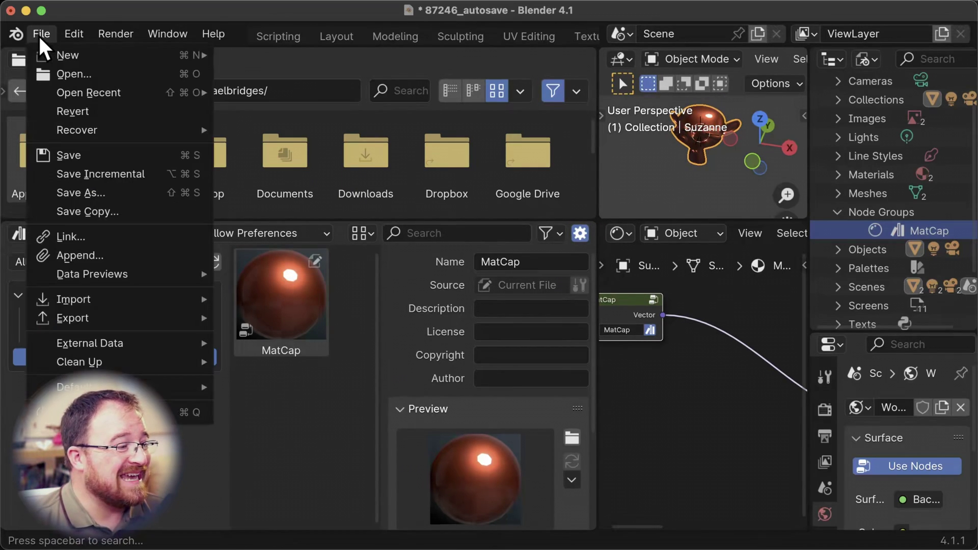
left_click(149, 195)
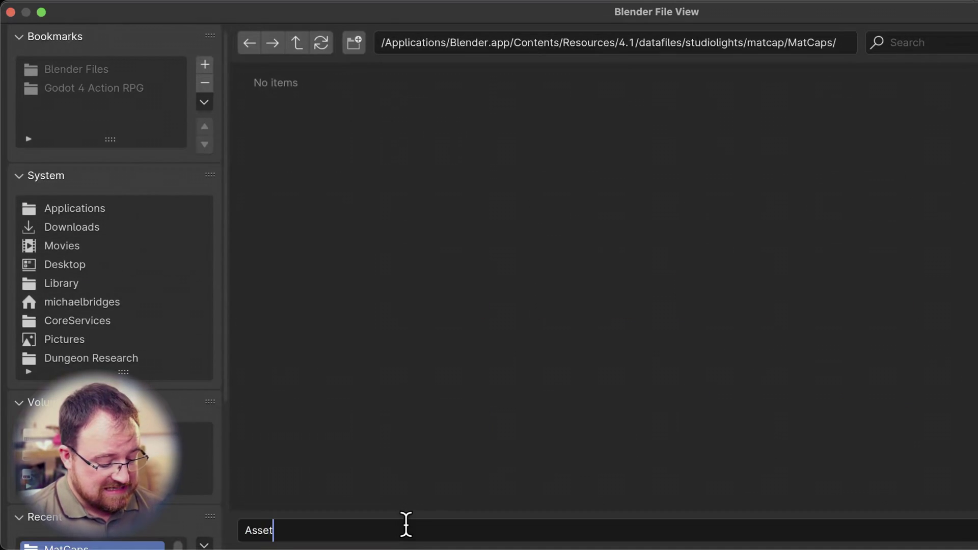
key("Return")
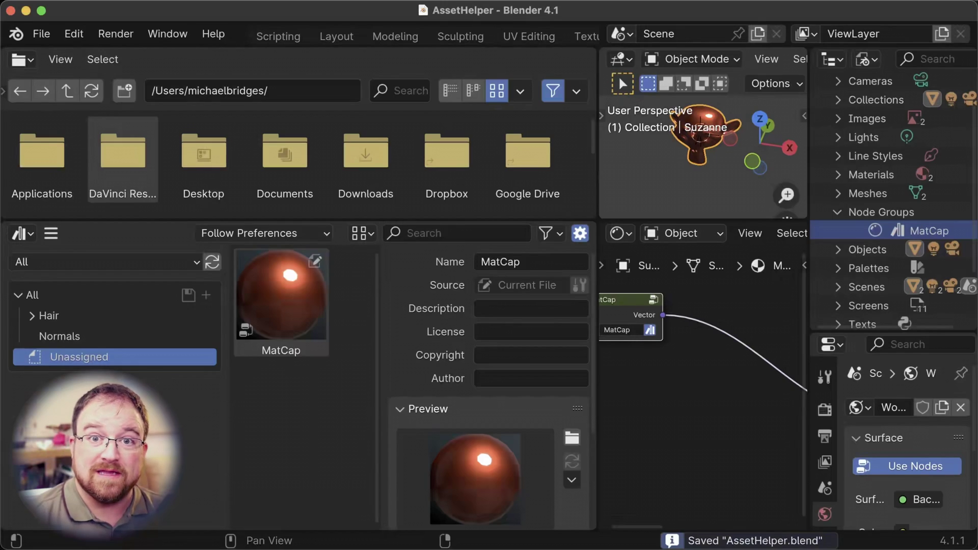
Step: Add a MatCaps asset library in Preferences File Paths pointing to the MatCaps folder
left_click(38, 34)
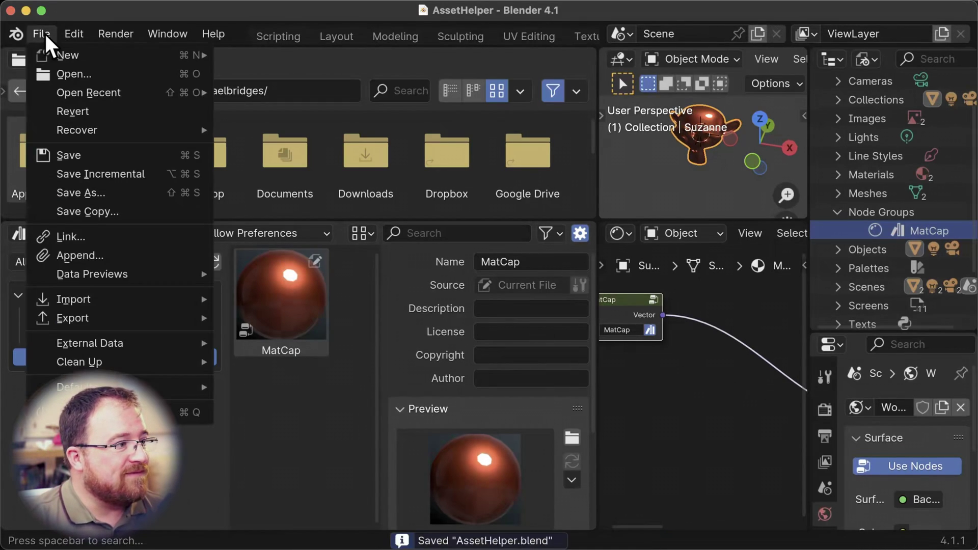
mouse_move(80, 39)
left_click(148, 292)
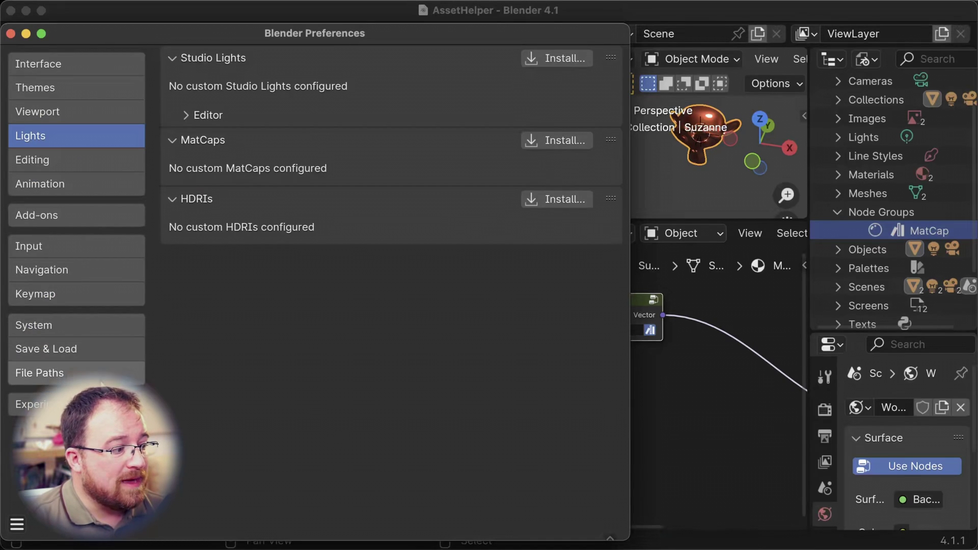
left_click(105, 375)
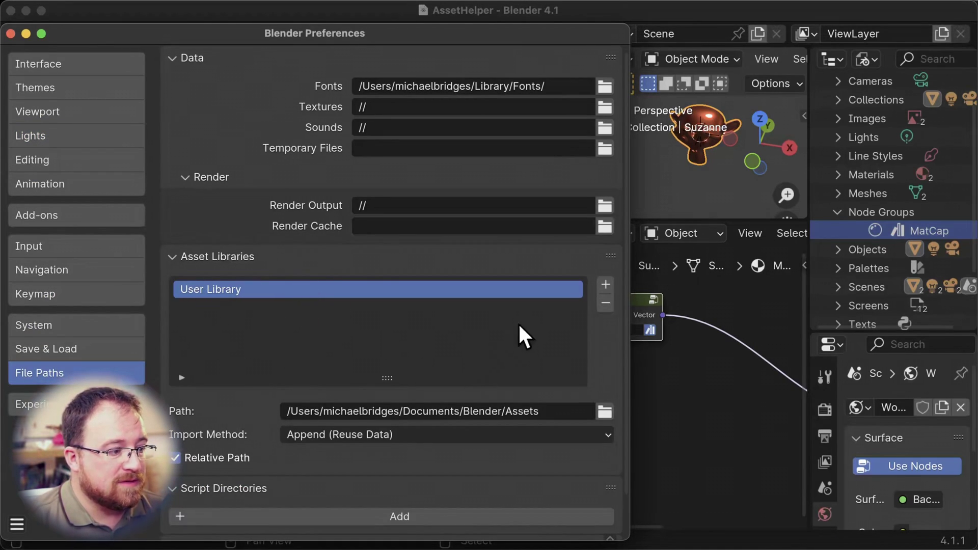
left_click(603, 285)
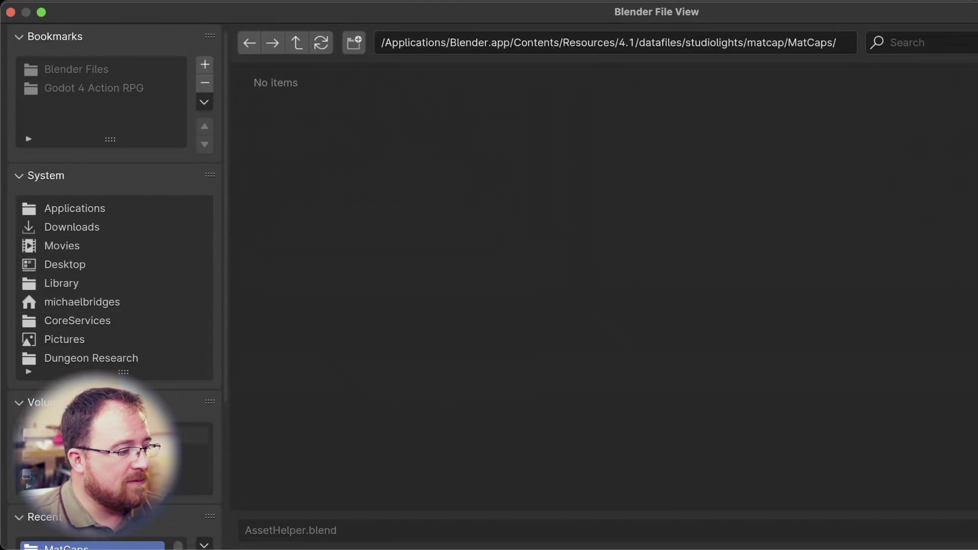
left_click(85, 265)
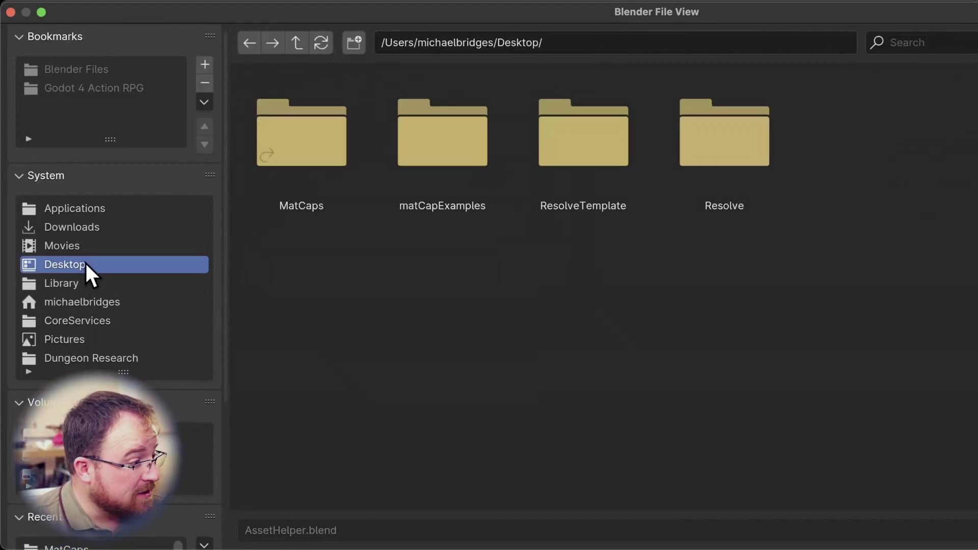
double_click(281, 150)
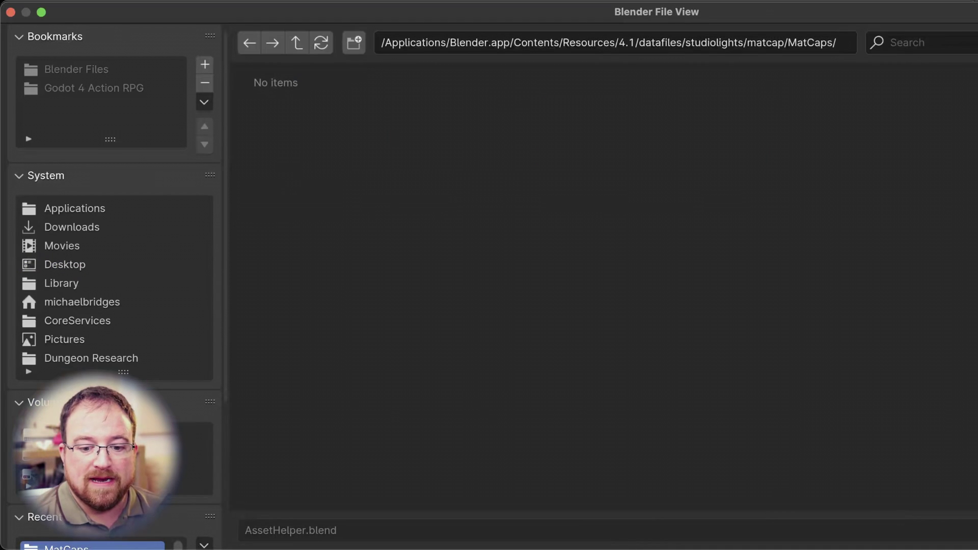
key("Return")
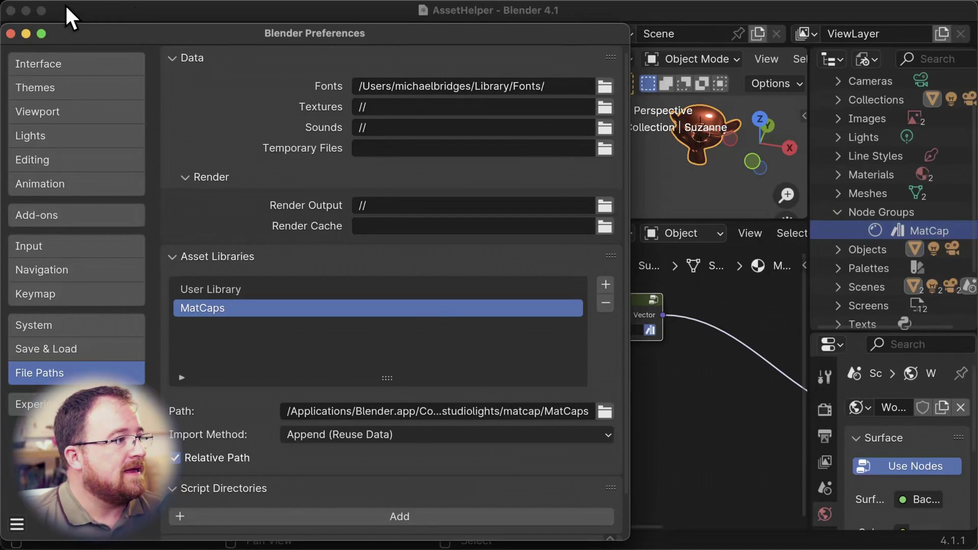
left_click(11, 33)
Step: Start a new General file and switch to the Shading workspace
left_click(42, 33)
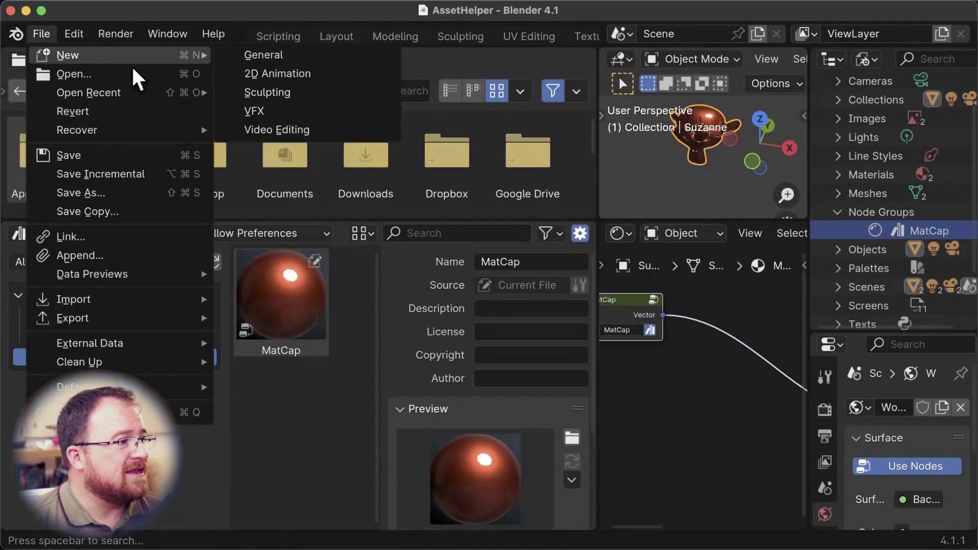
left_click(300, 57)
scroll(489, 37, "down", 5)
left_click(462, 37)
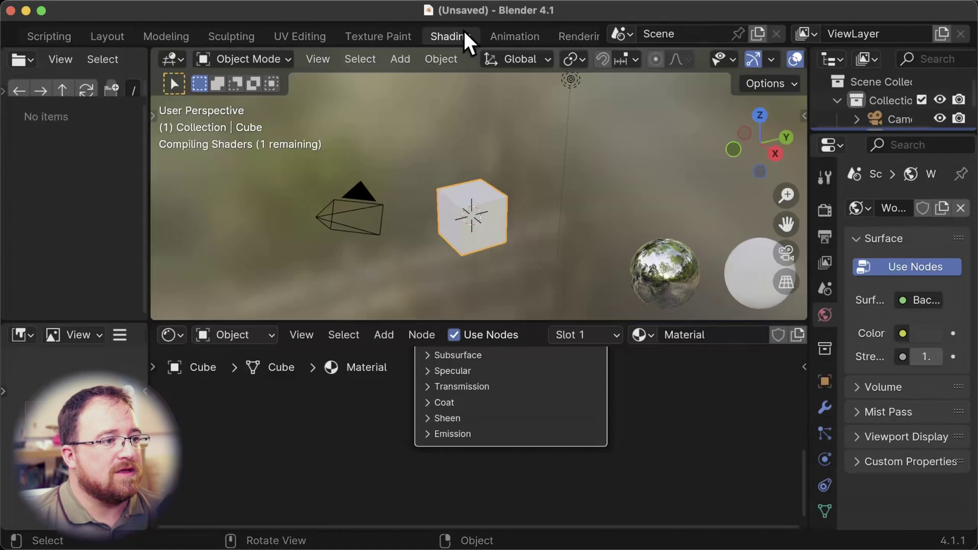
Step: Replace the default cube with a Suzanne monkey, subdivided with Ctrl+1 and shaded smooth
key("Delete")
key("shift+a")
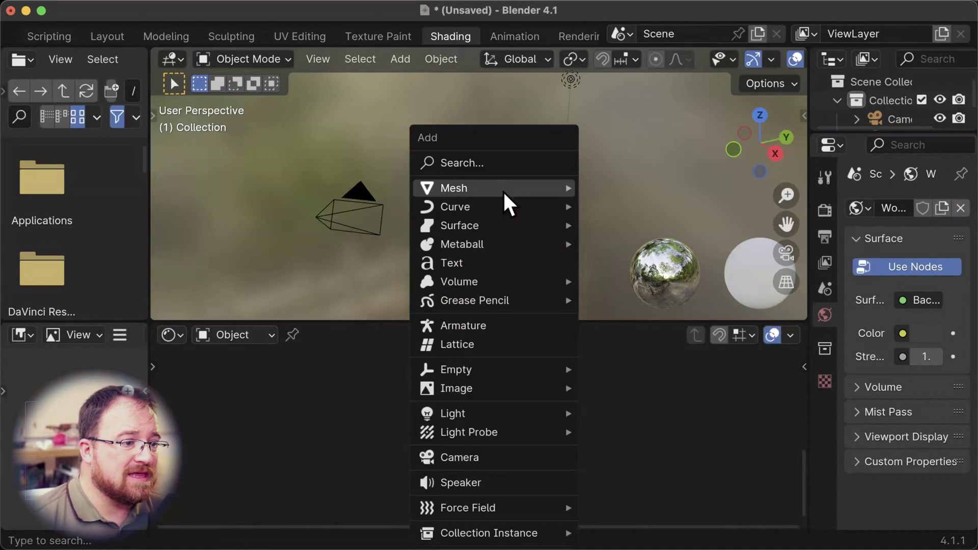
mouse_move(504, 193)
left_click(656, 363)
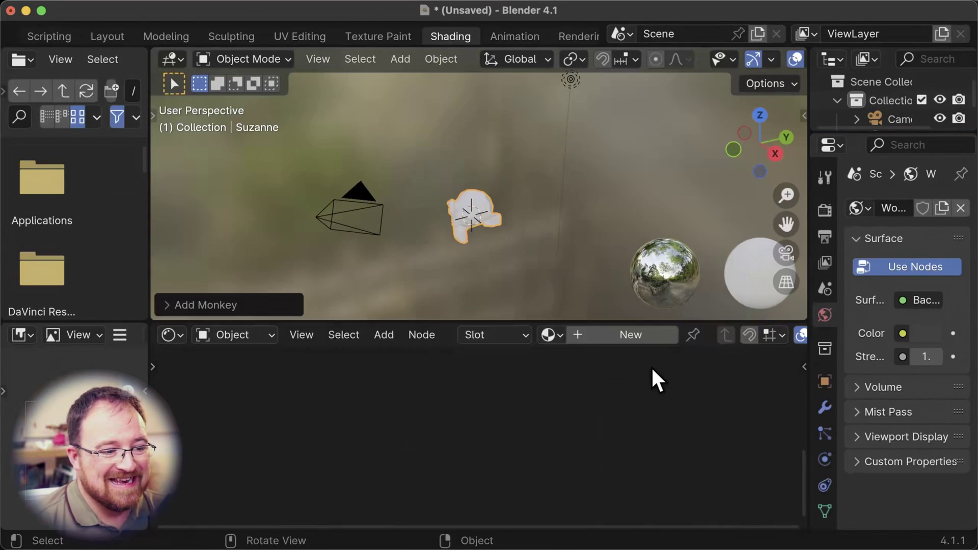
key("ctrl+1")
right_click(477, 194)
left_click(478, 190)
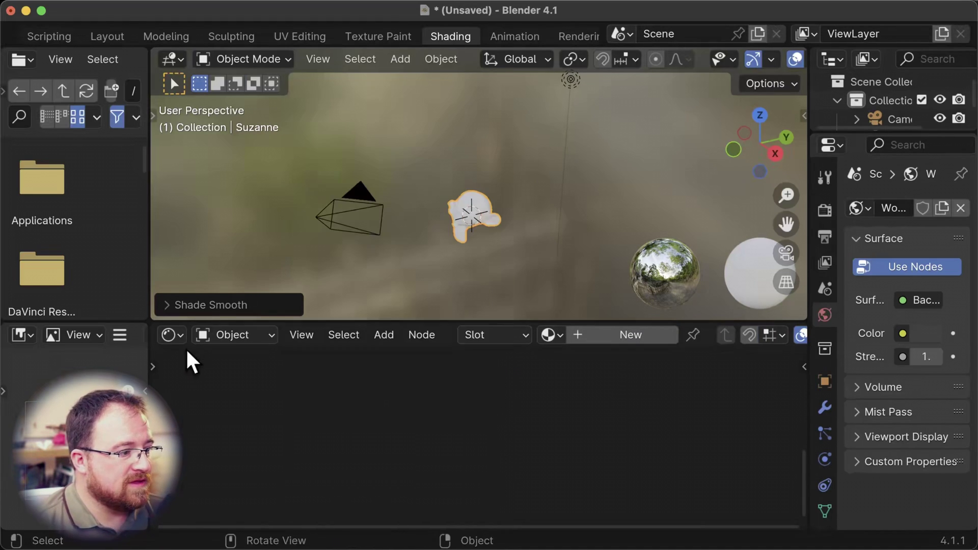
Step: Widen the lower-left area and turn it into an Asset Browser
left_click_drag(146, 360, 305, 360)
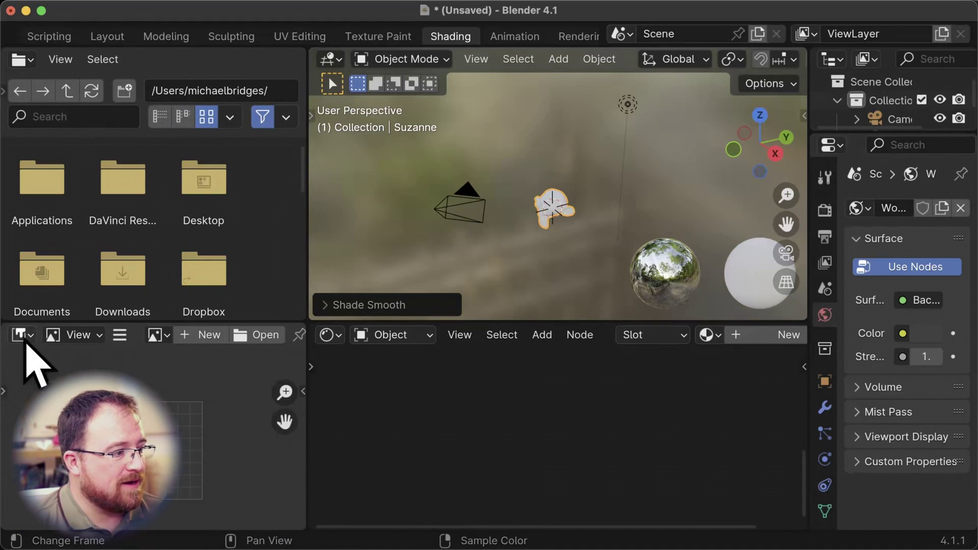
left_click(23, 334)
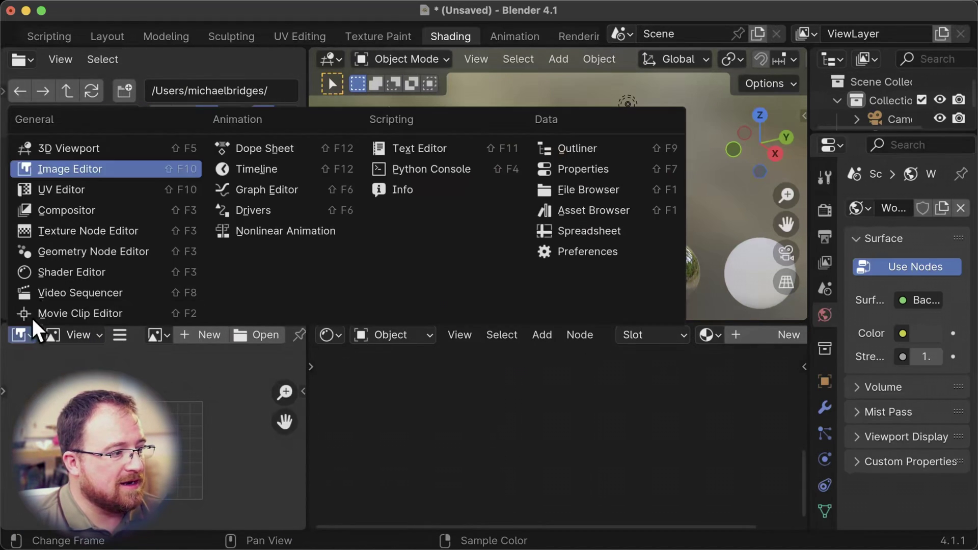
left_click(652, 212)
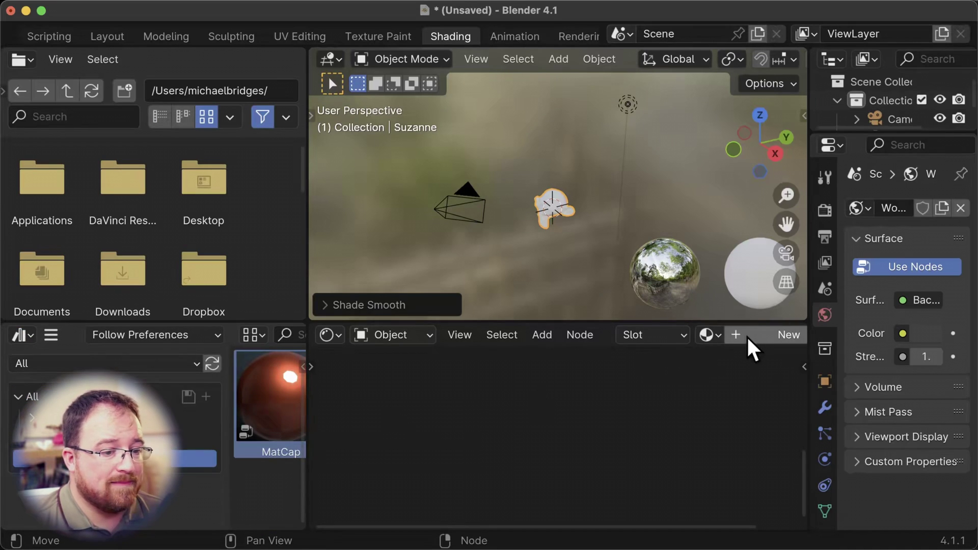
Step: Assign the existing Material to Suzanne and wire the MatCap group's Vector into a new Image Texture
left_click(707, 335)
left_click(754, 124)
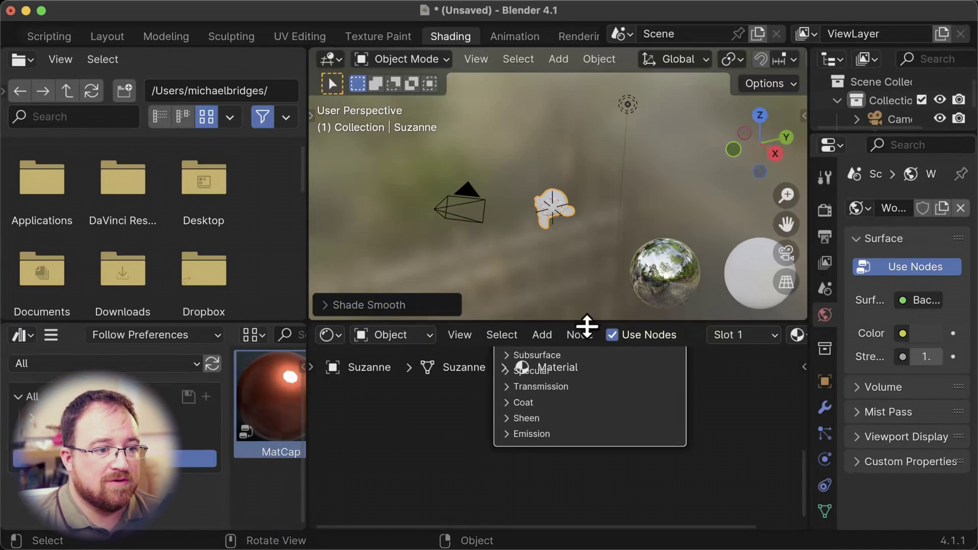
left_click_drag(270, 403, 564, 441)
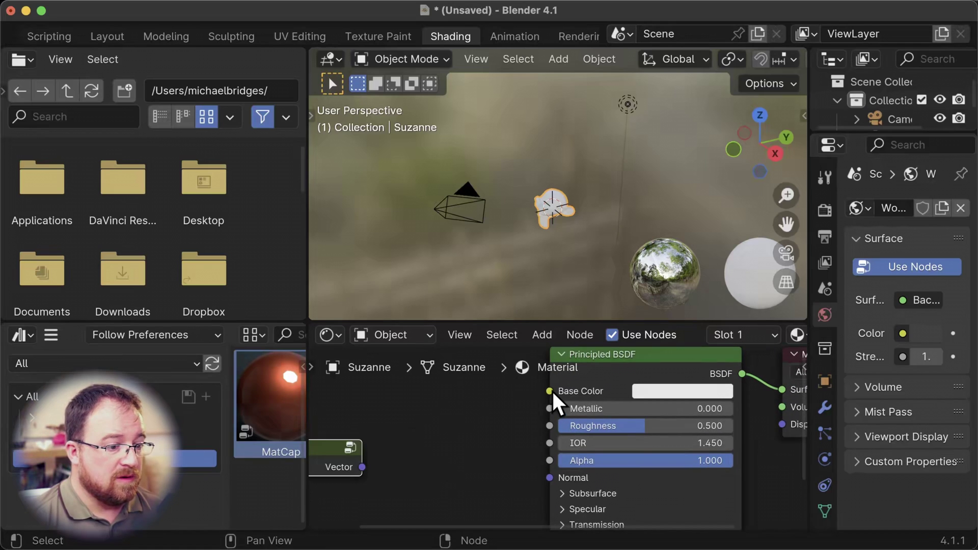
left_click_drag(362, 463, 475, 417)
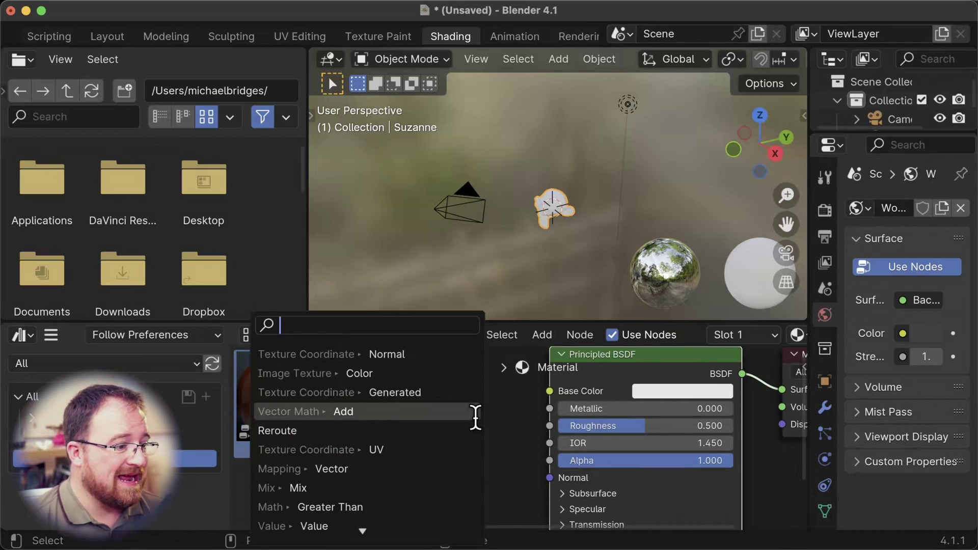
left_click(448, 374)
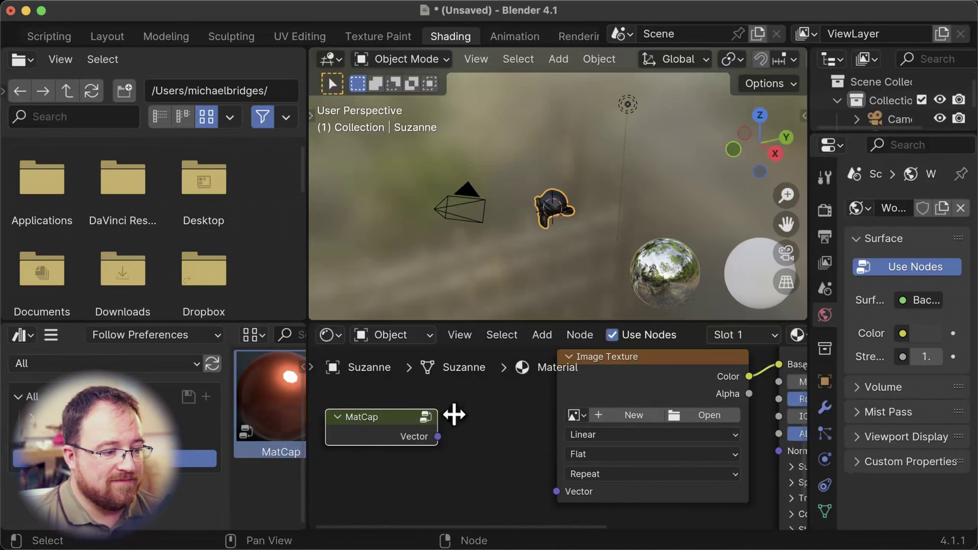
left_click(454, 415)
left_click_drag(437, 437, 556, 491)
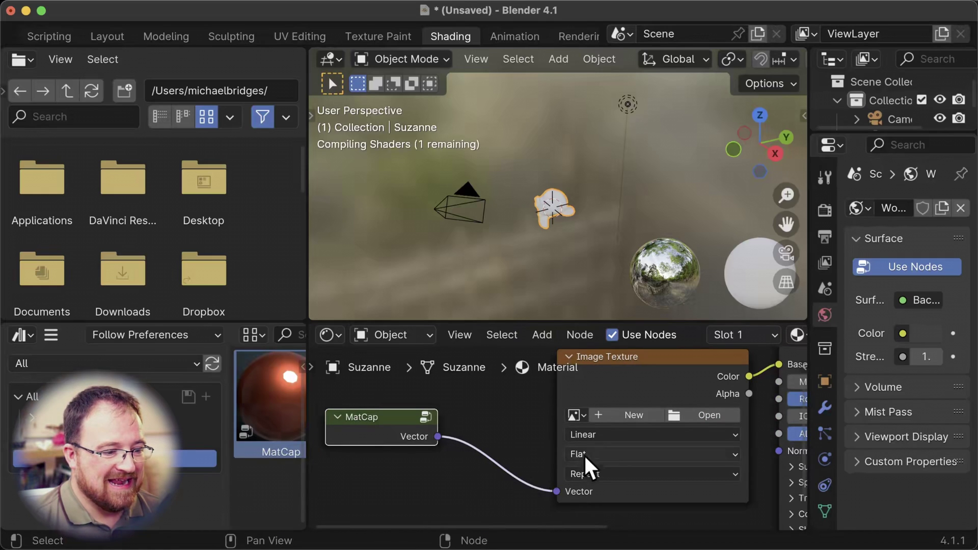
Step: Load jade.exr from Blender's MatCaps folder into the Image Texture node
left_click(709, 415)
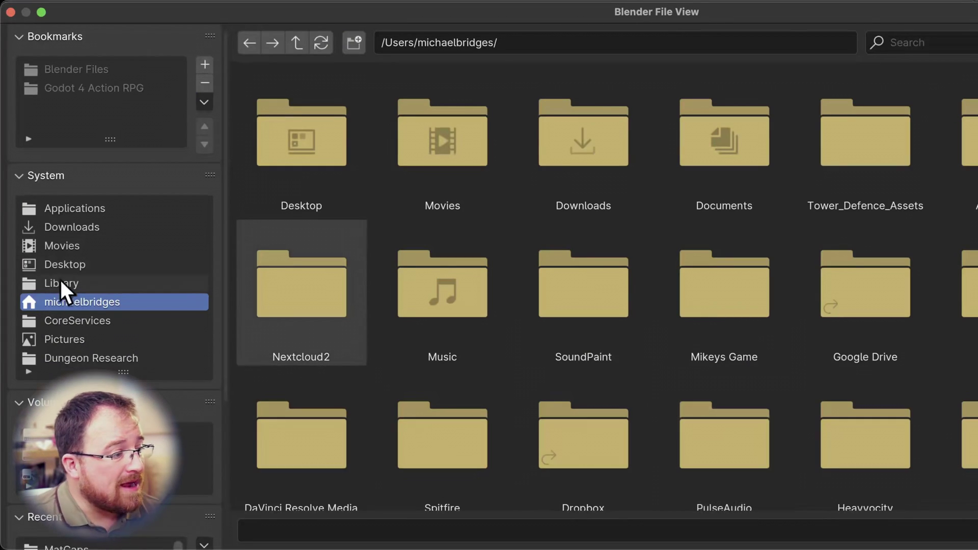
left_click(67, 547)
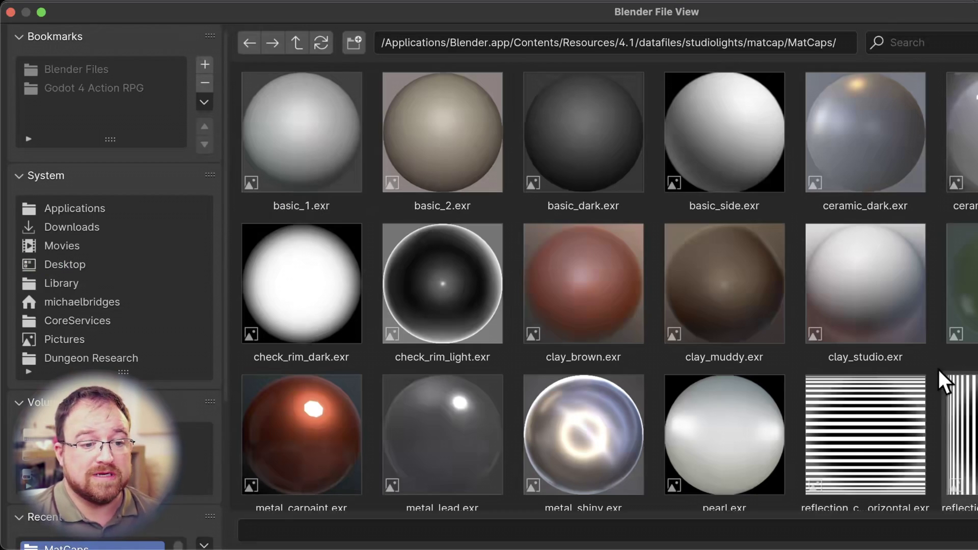
double_click(960, 285)
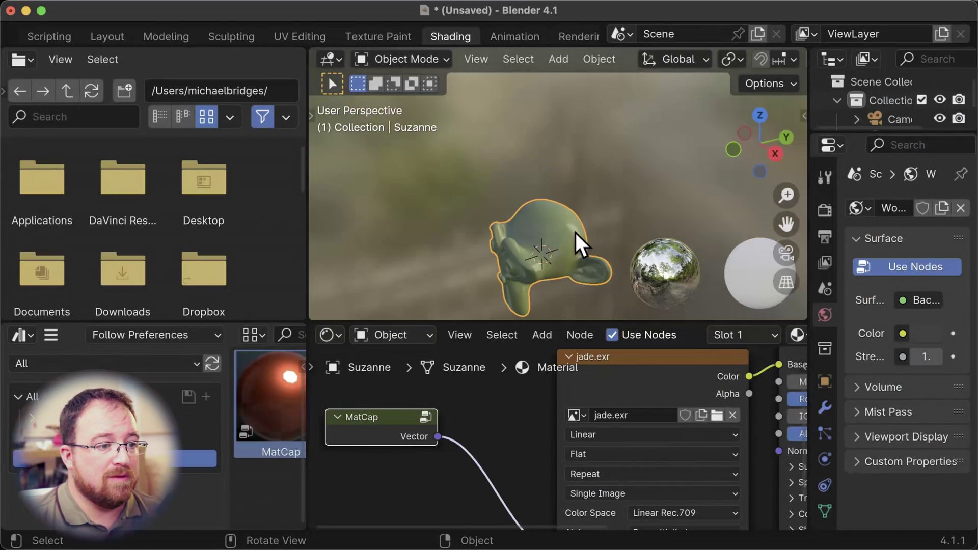
middle_click_drag(581, 245, 746, 301)
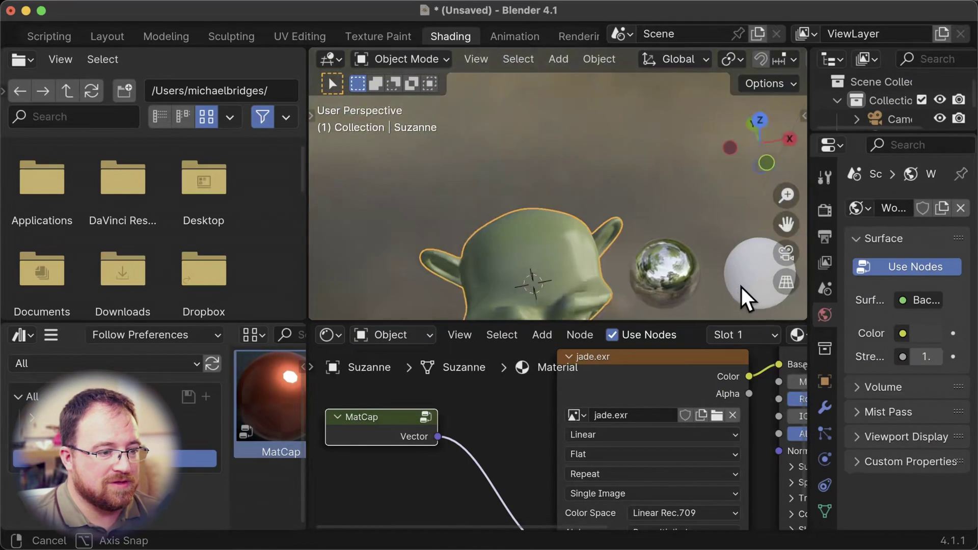